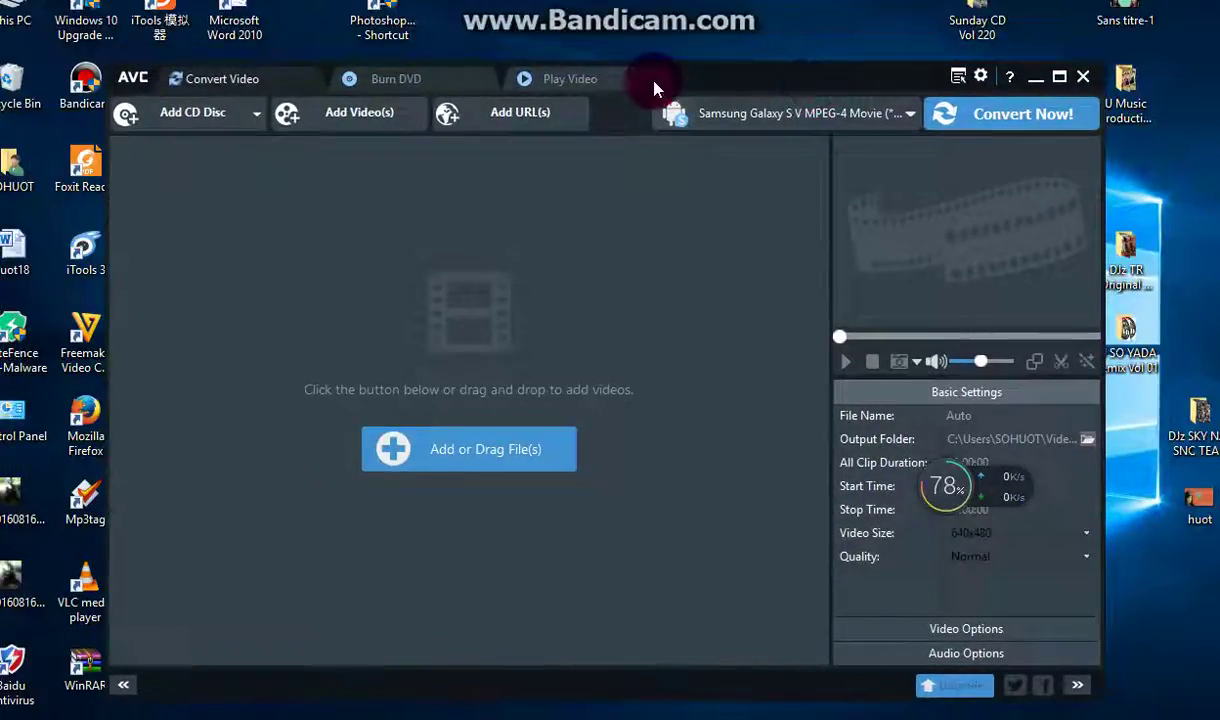
Add the first "01. Kber Oun Bong Khmean Kdei Sok" video from the VCD អិម folder on Local Disk (E:) for conversion
click(480, 458)
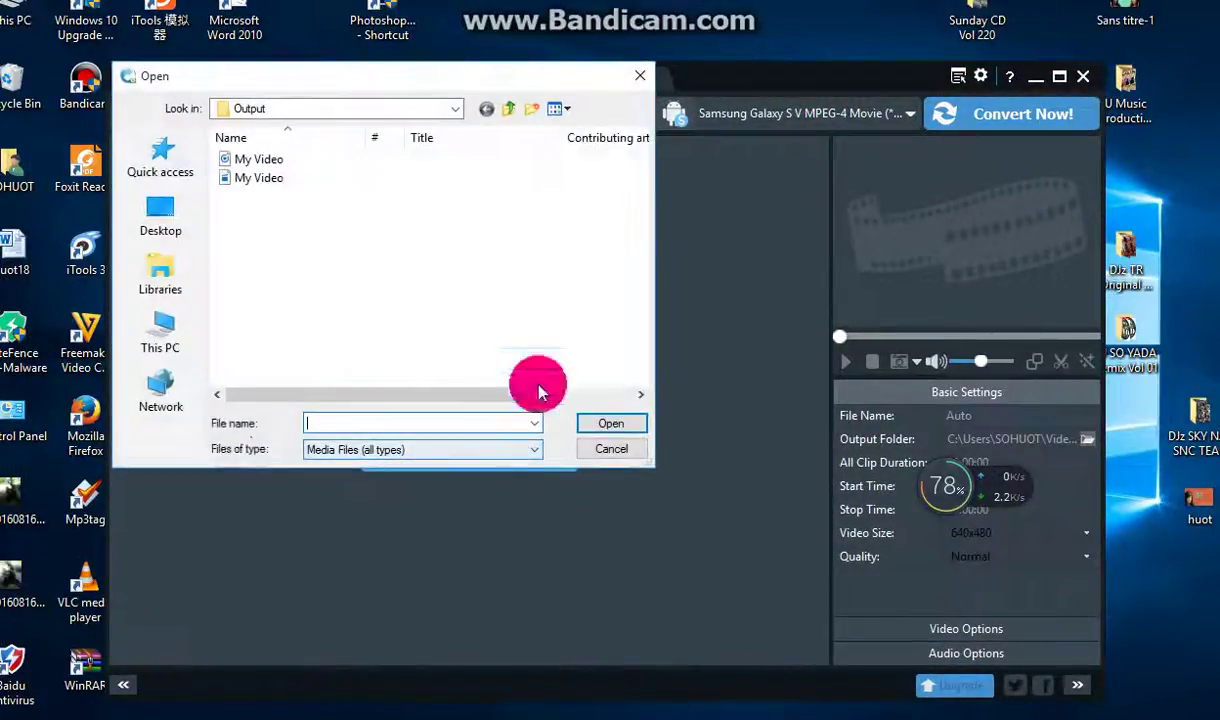
click(455, 108)
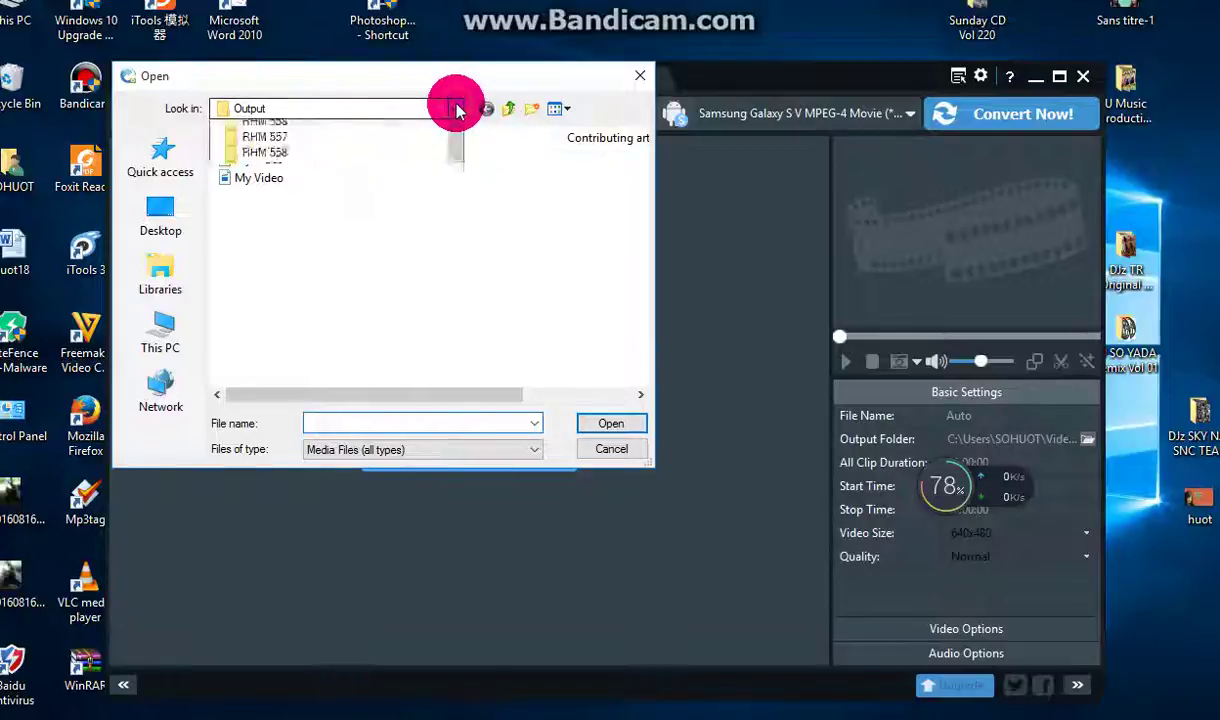
click(314, 368)
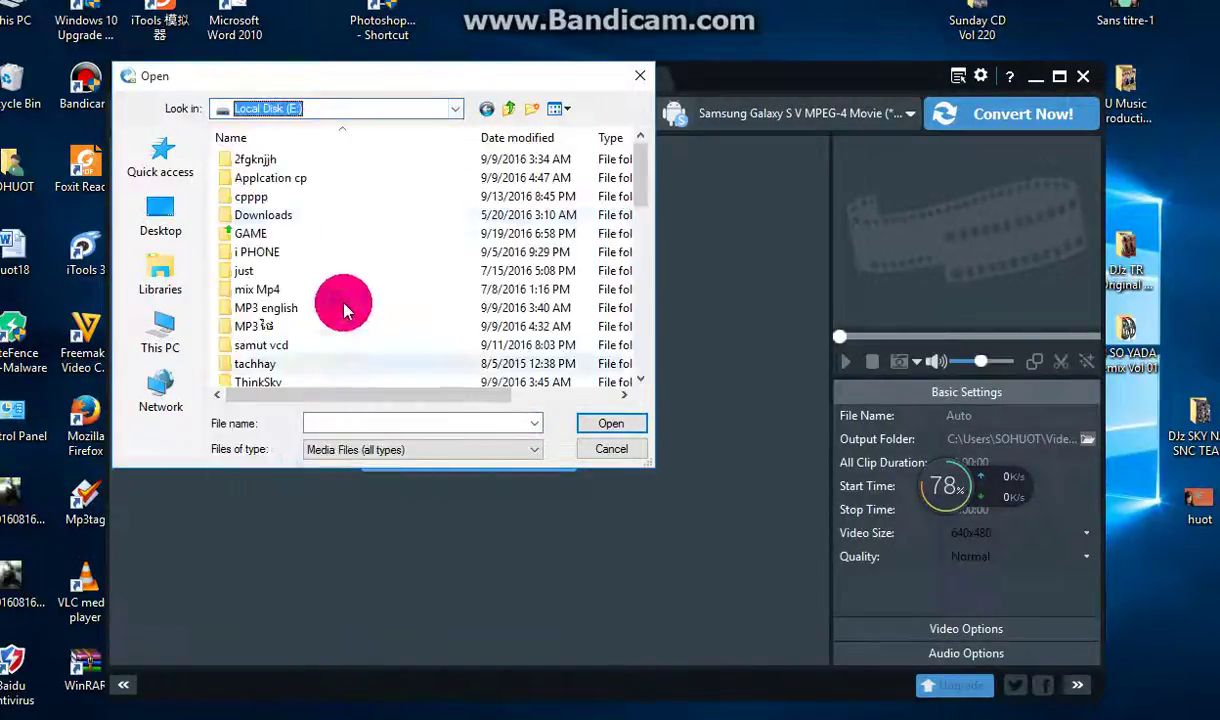
scroll(358, 210, down, 3)
scroll(377, 229, down, 6)
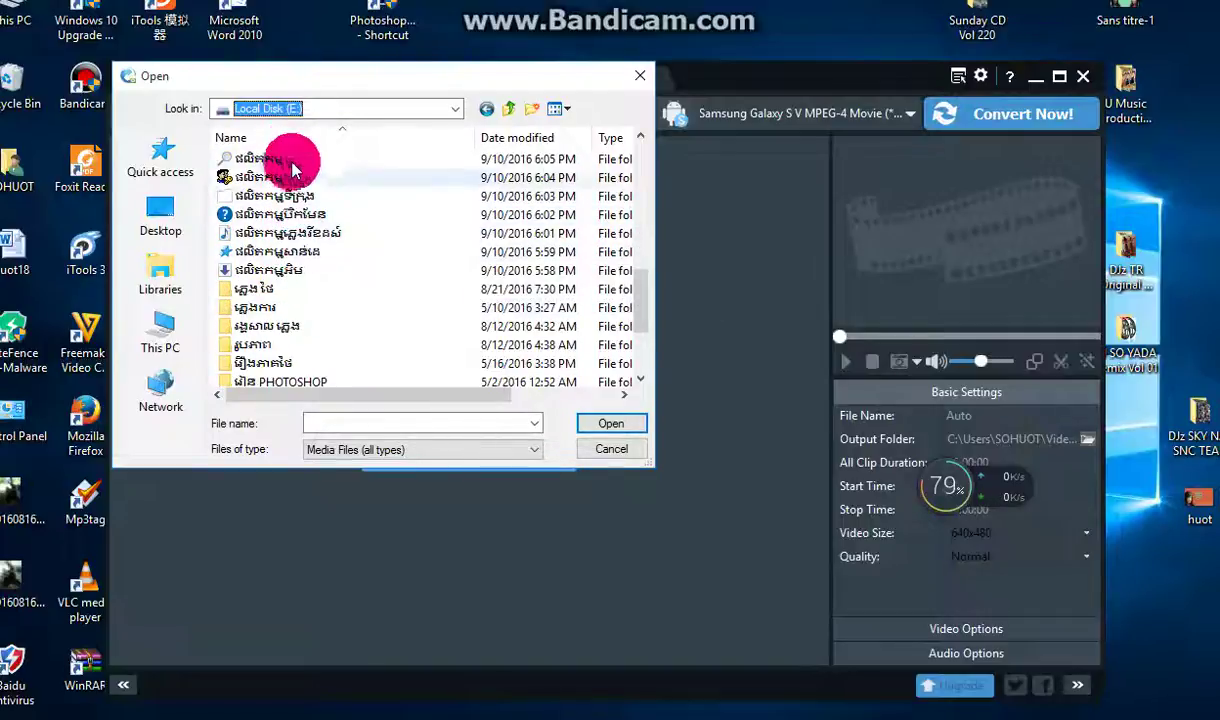
scroll(320, 268, up, 3)
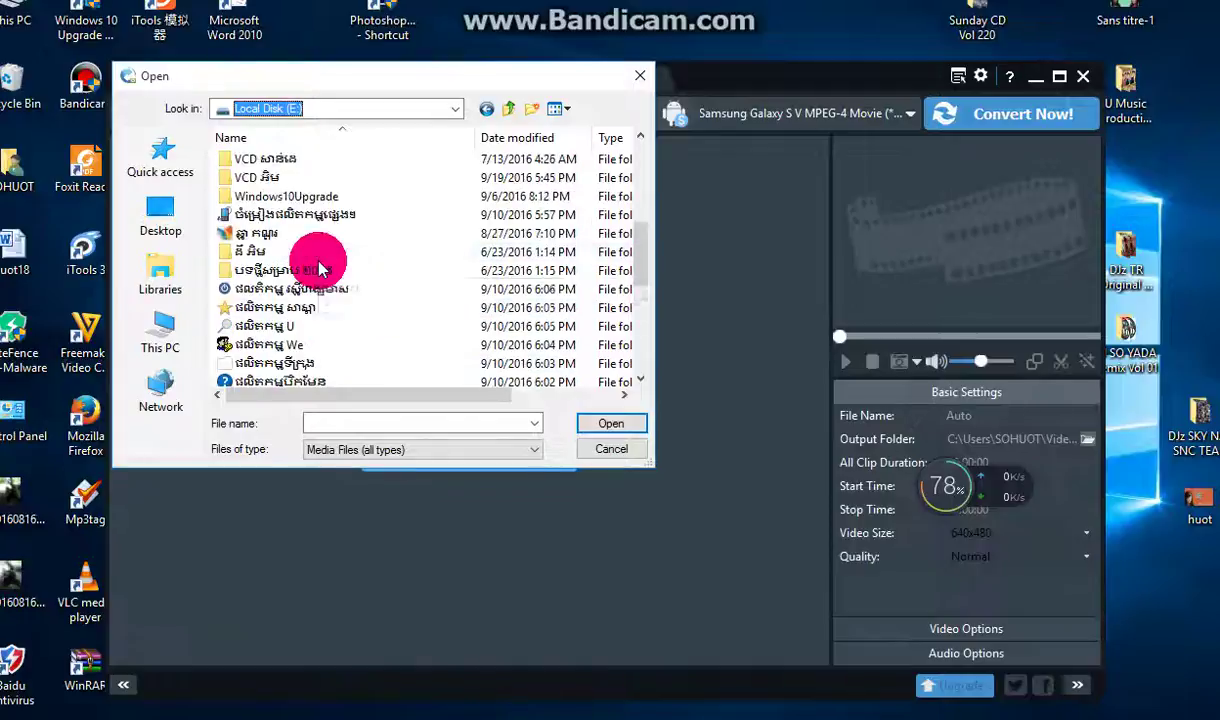
scroll(320, 268, down, 1)
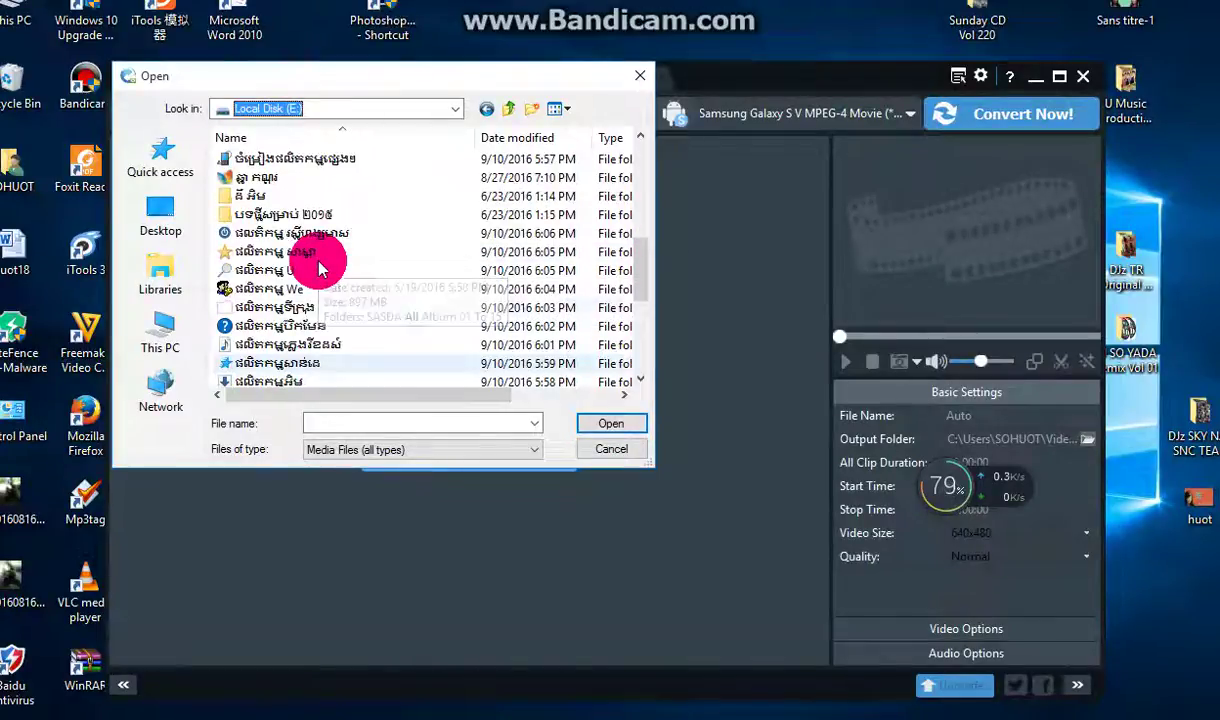
scroll(320, 268, up, 3)
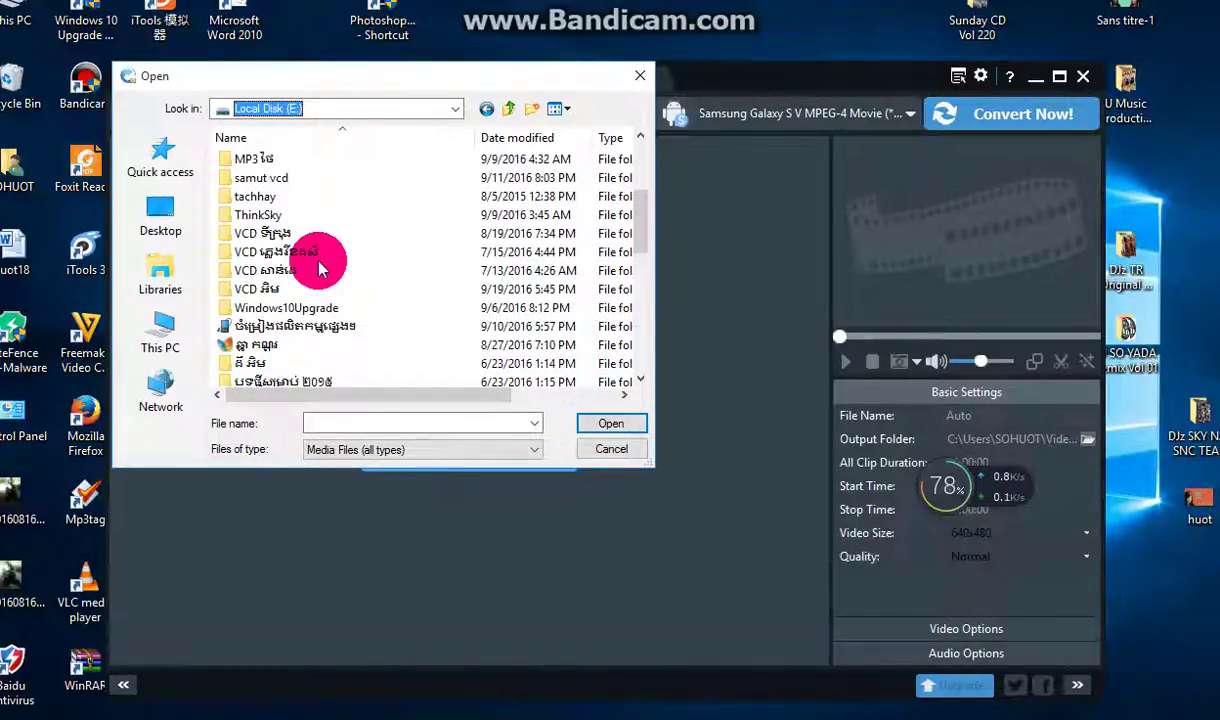
double_click(292, 287)
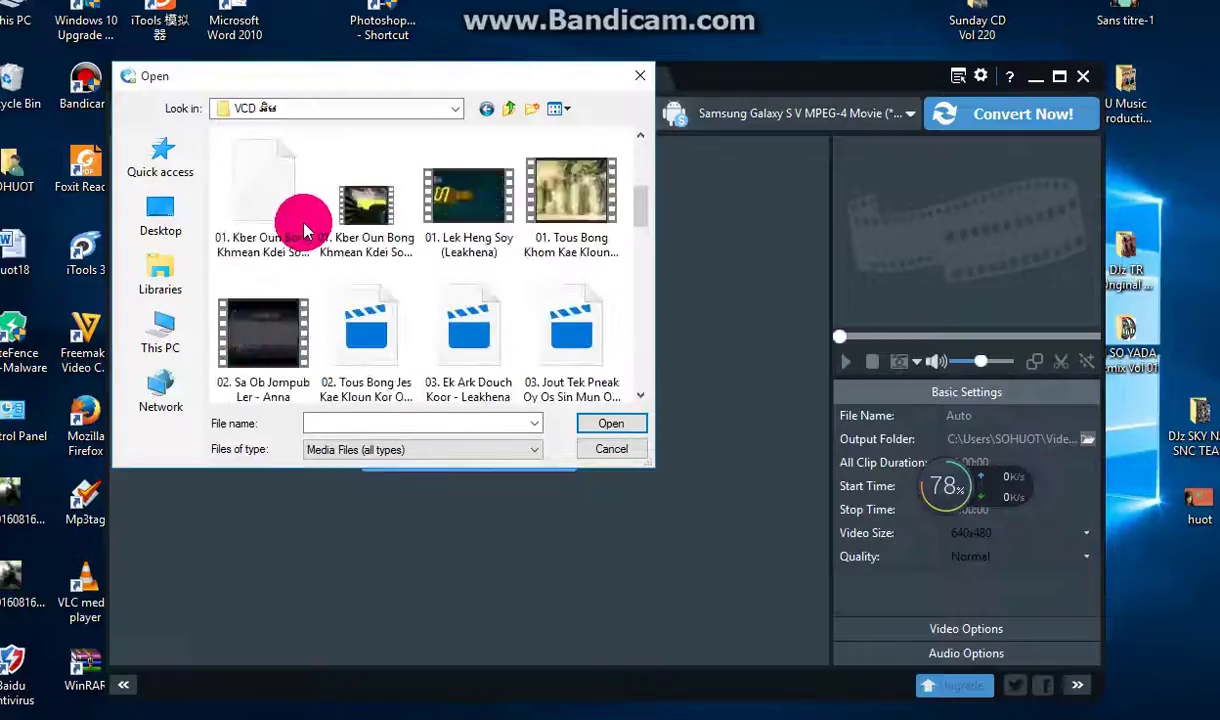
click(277, 215)
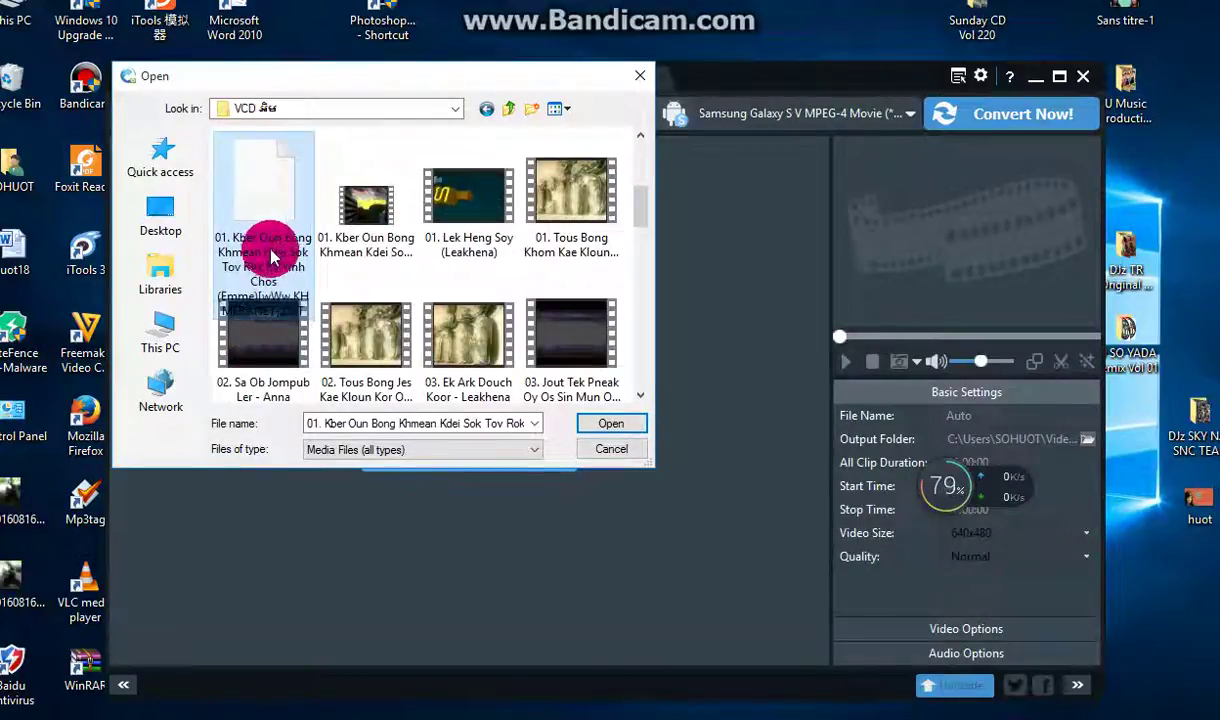
click(612, 421)
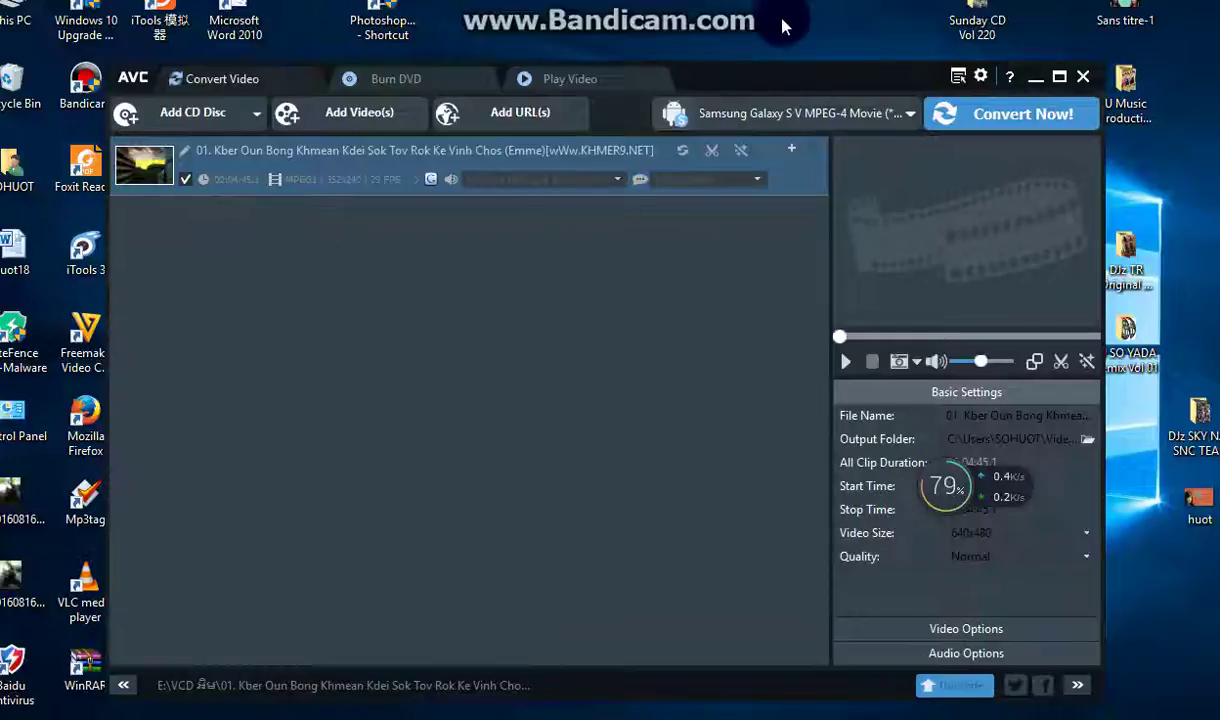
Browse the available output profiles across the device categories, including Samsung, Android, Windows and common video formats
click(912, 121)
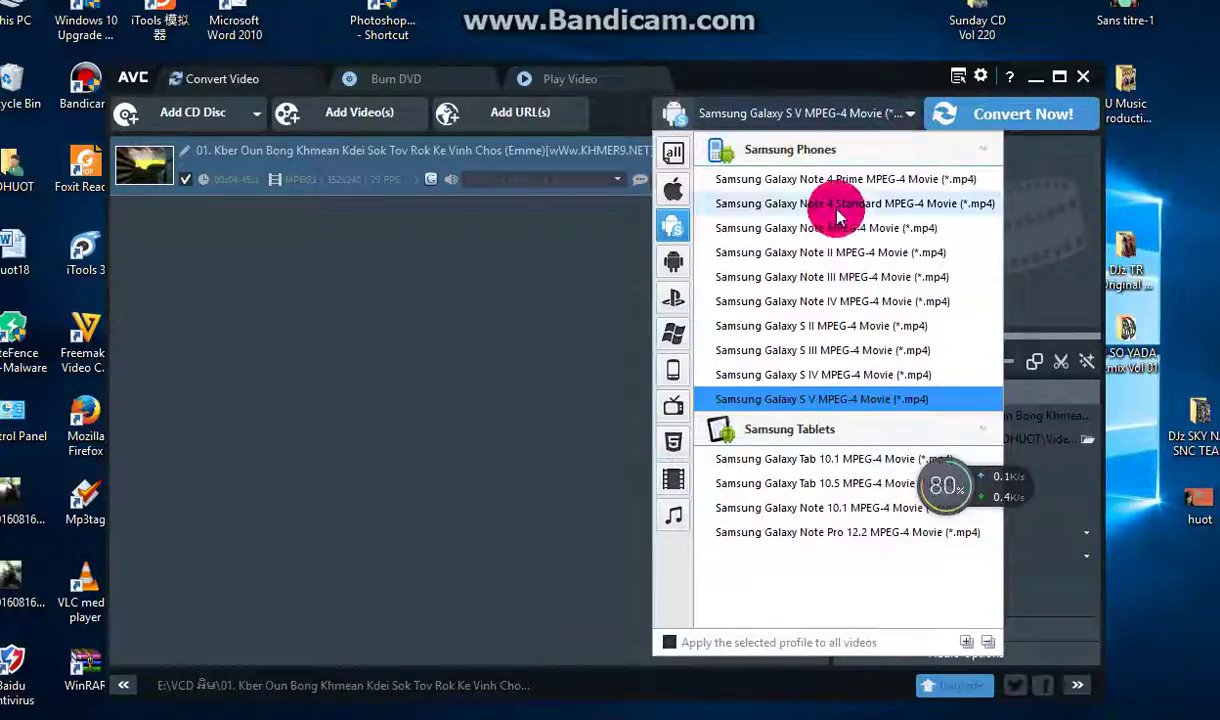
click(672, 186)
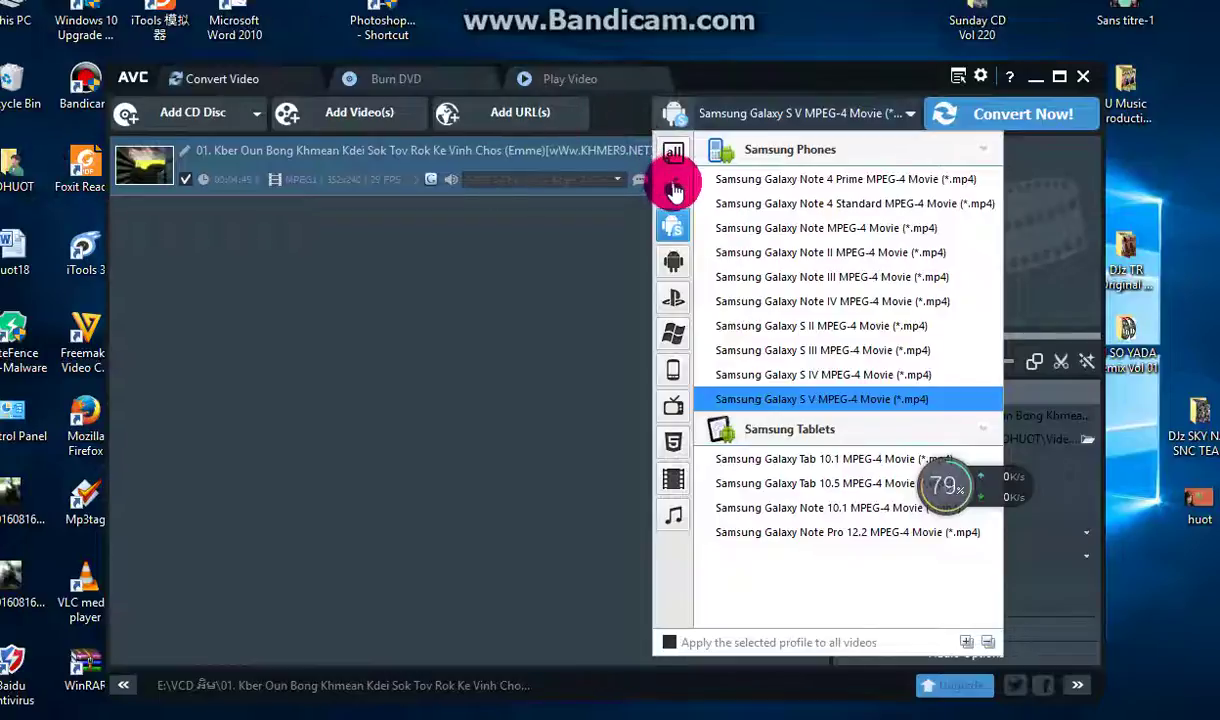
click(673, 225)
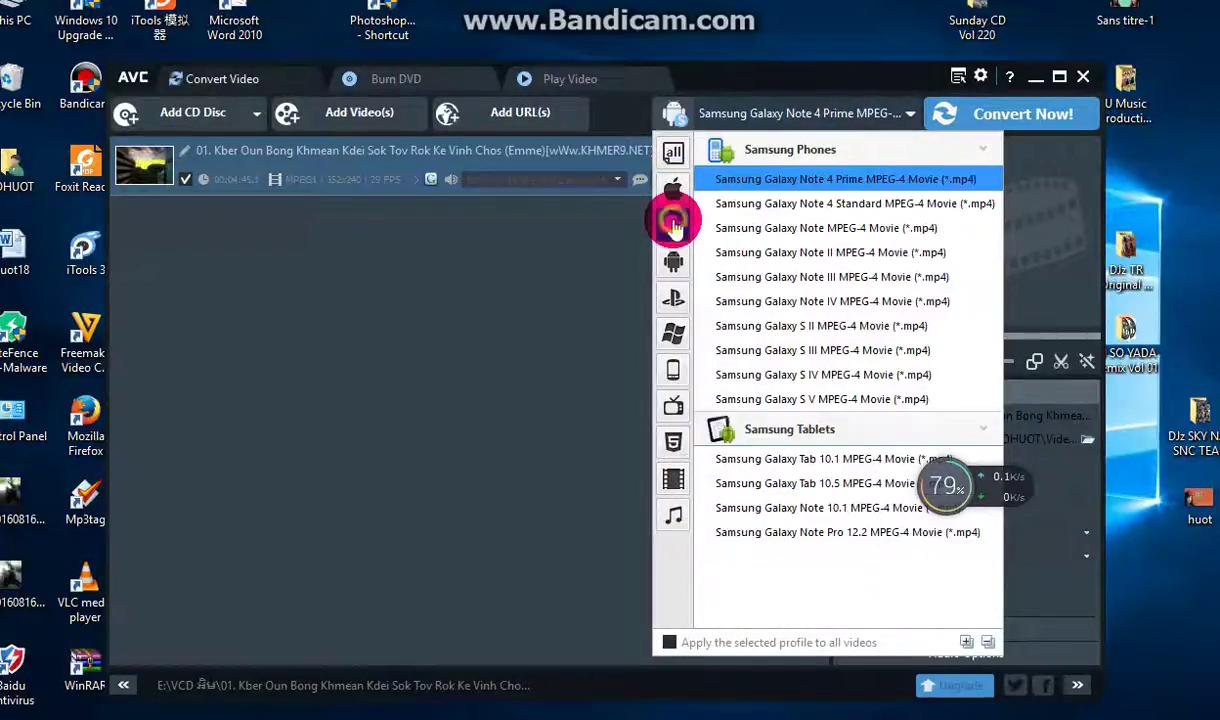
click(673, 258)
click(673, 293)
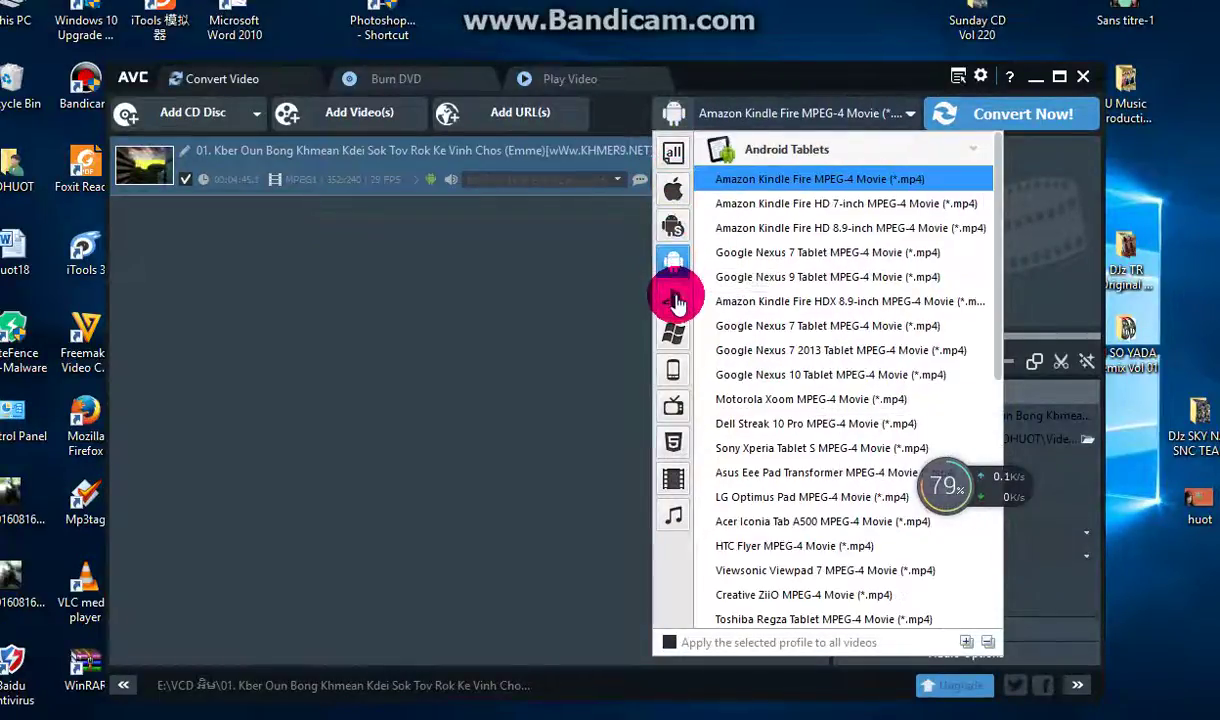
click(673, 331)
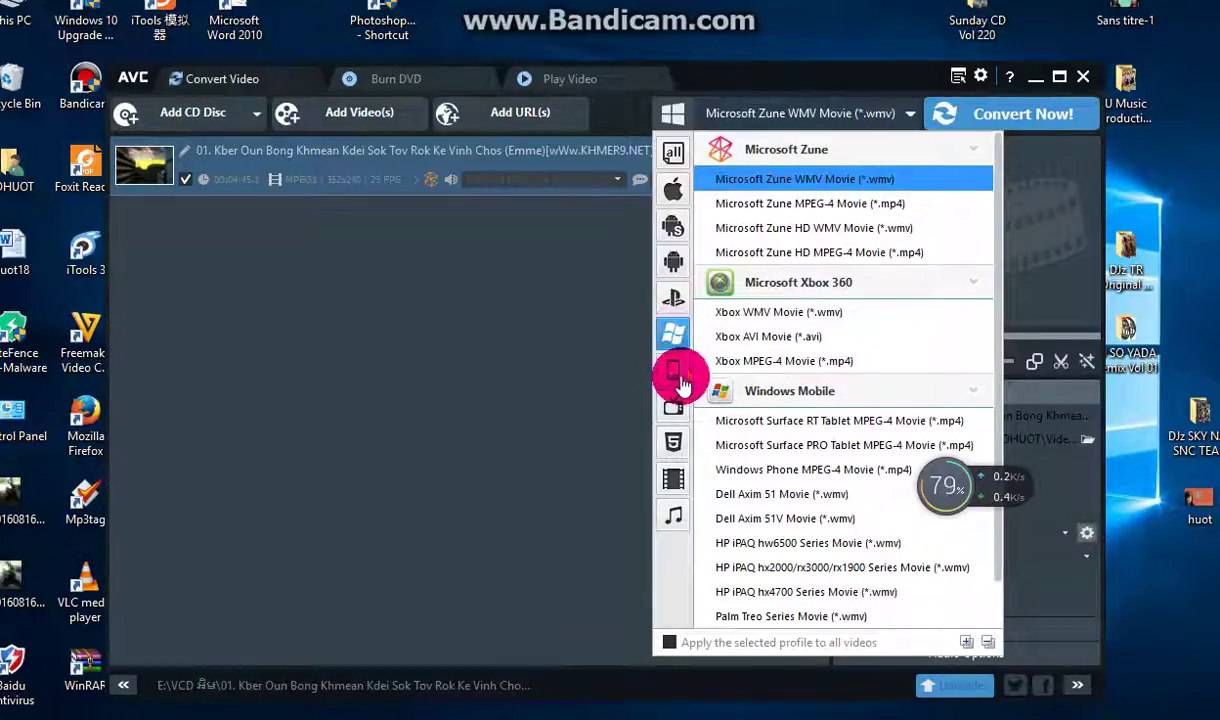
click(673, 369)
click(673, 406)
click(673, 476)
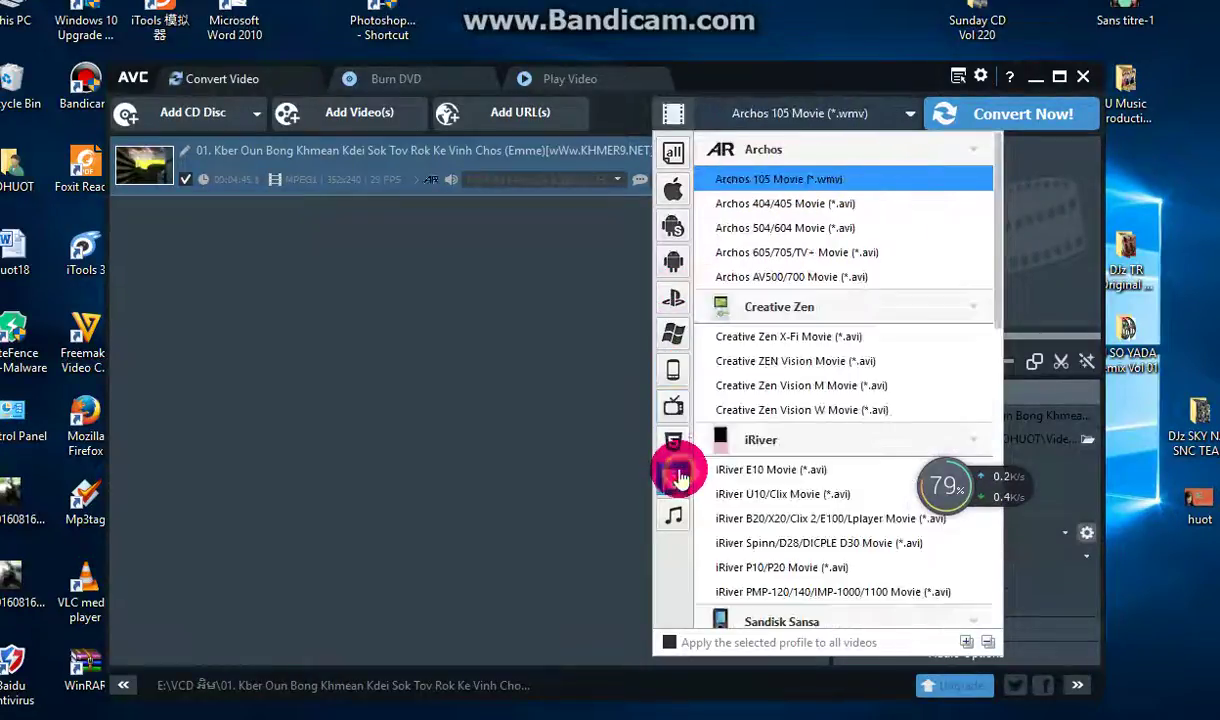
scroll(755, 378, down, 3)
scroll(745, 370, down, 8)
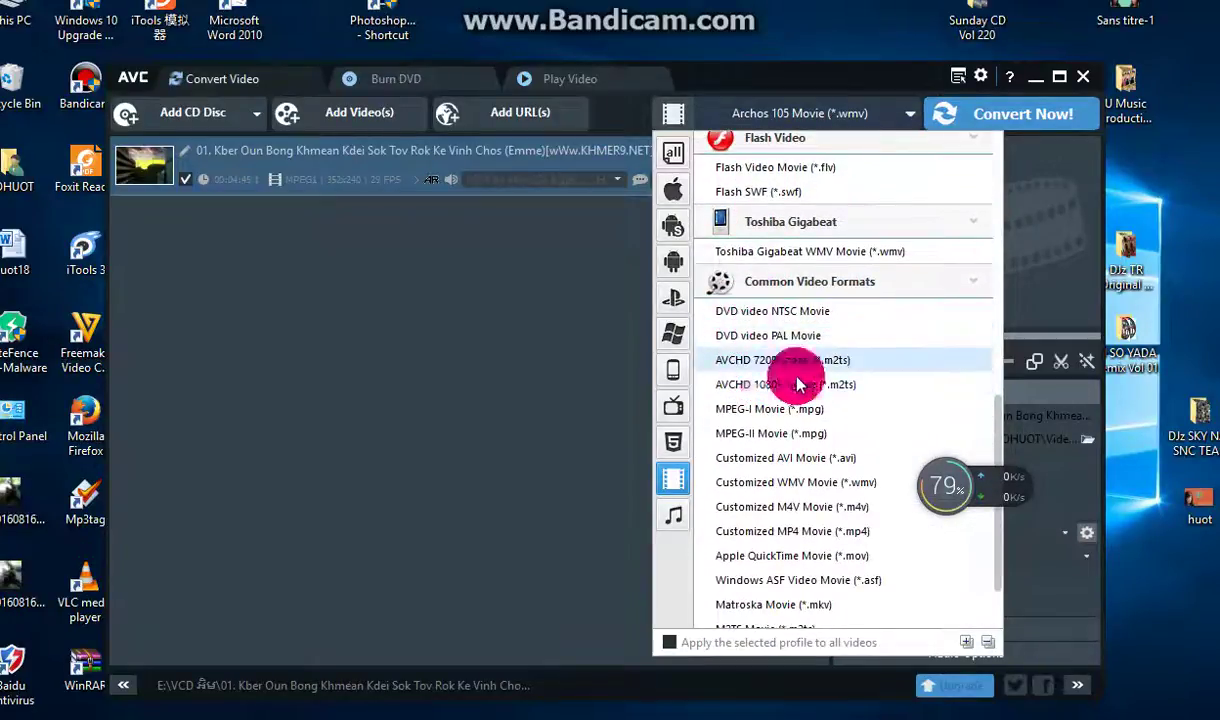
scroll(688, 222, up, 2)
Set the output profile to Apple iPhone 6s Plus MPEG-4 Movie (*.mp4) with a video size of 720x480
click(672, 186)
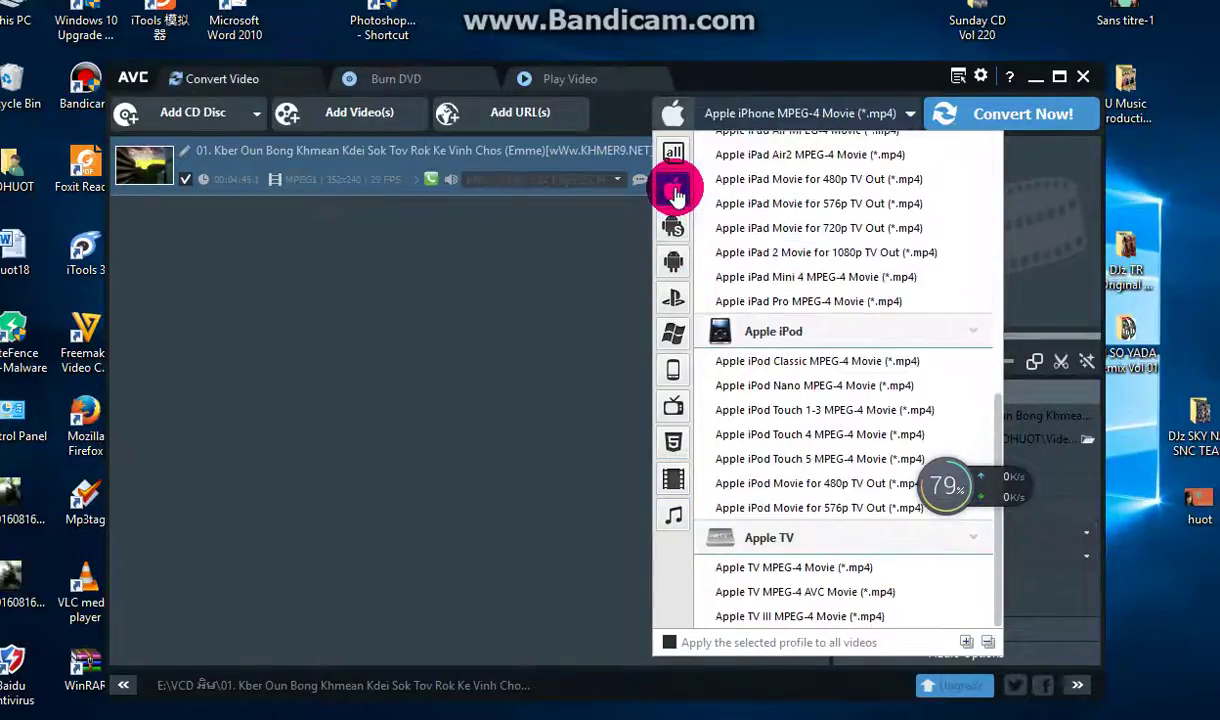
scroll(785, 222, up, 2)
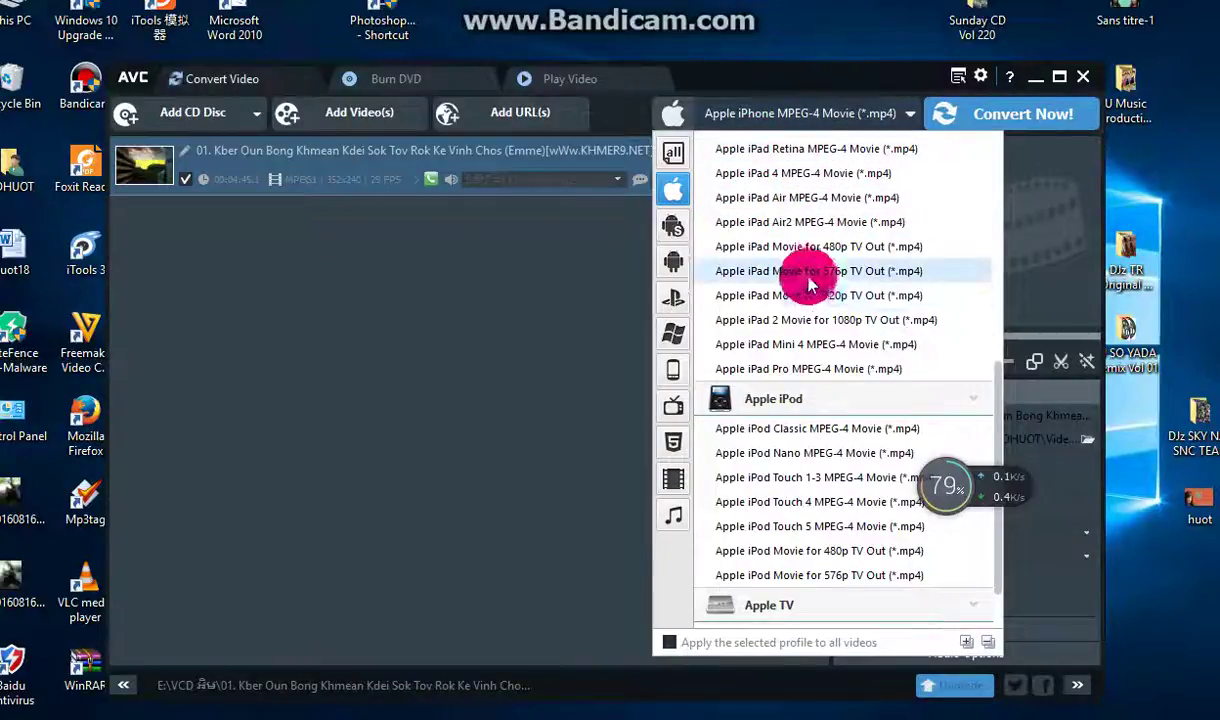
scroll(790, 345, down, 1)
scroll(790, 350, down, 1)
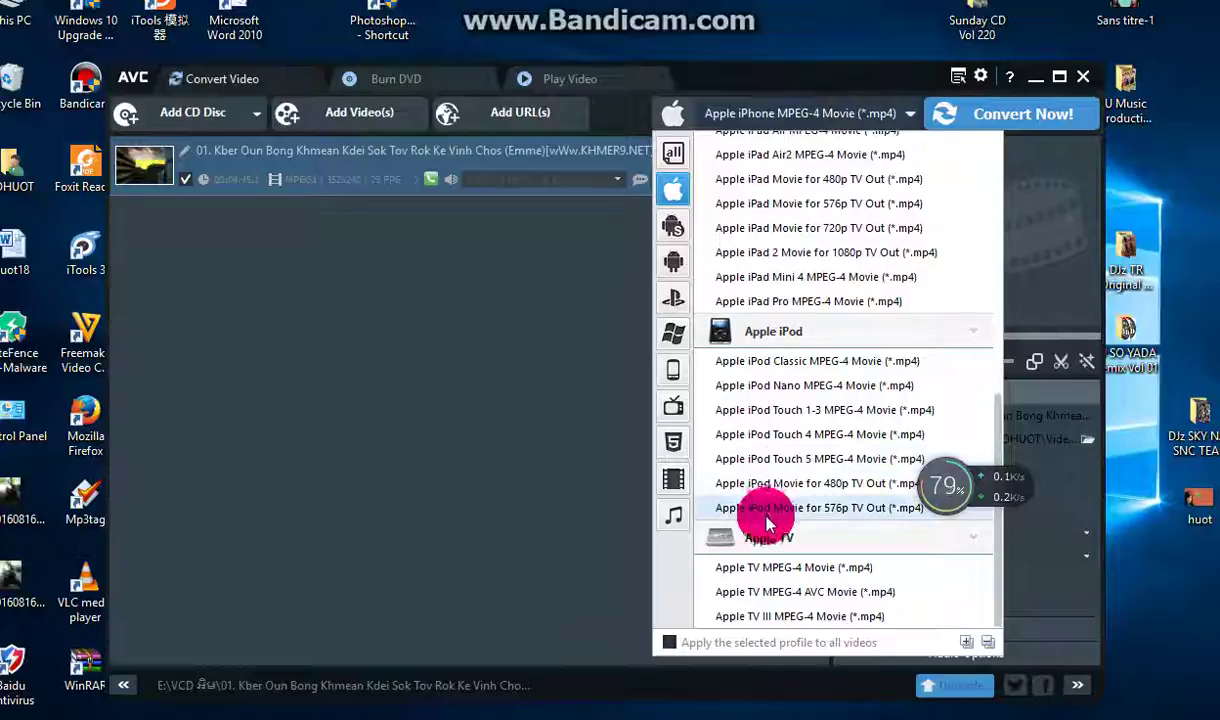
scroll(775, 405, up, 3)
scroll(778, 410, up, 7)
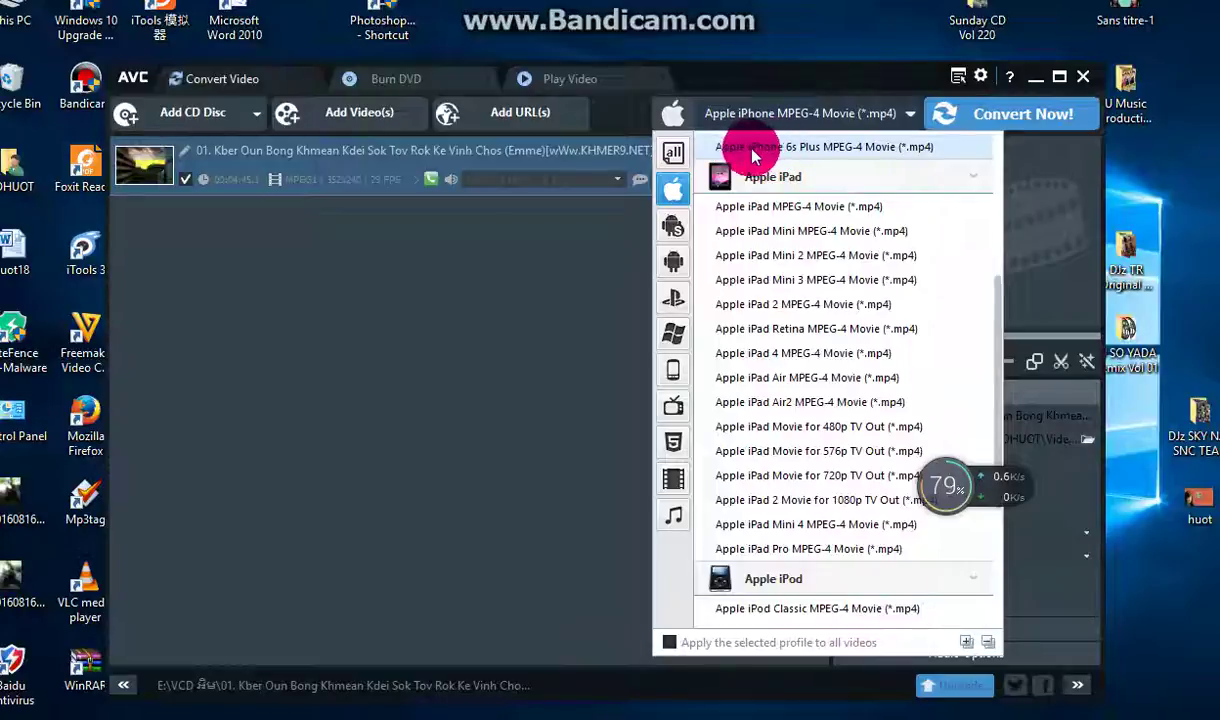
click(835, 150)
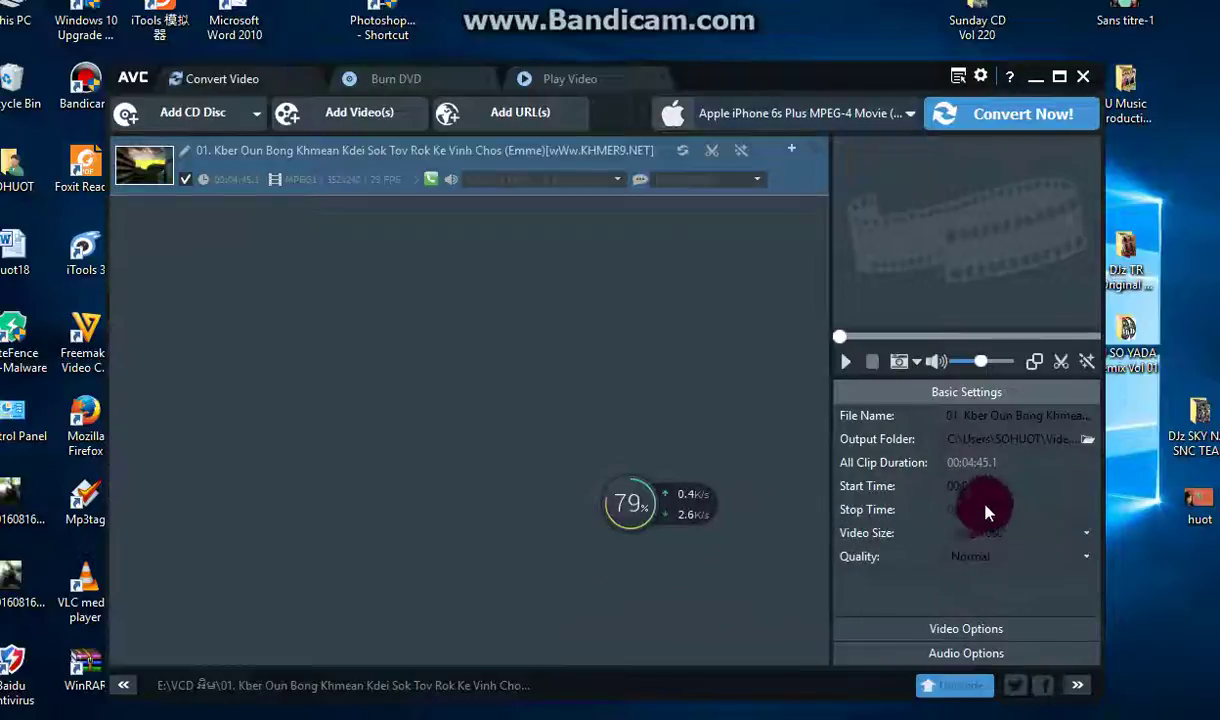
click(980, 532)
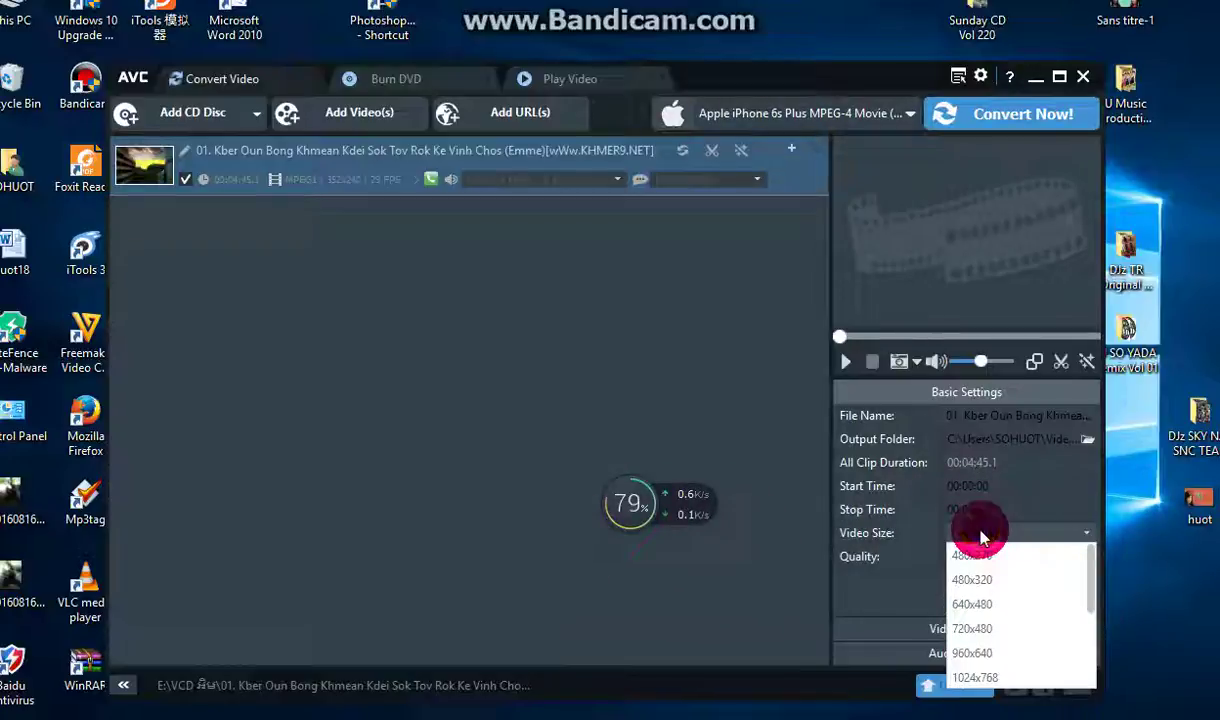
click(978, 630)
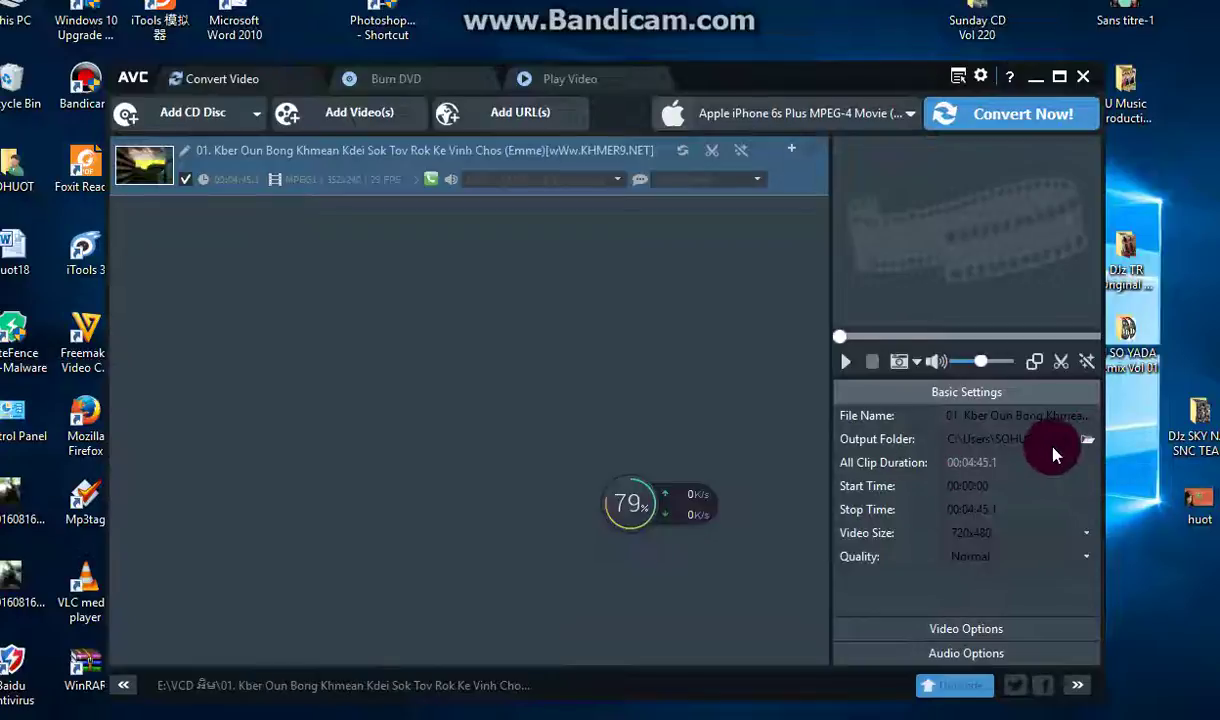
Set the output folder to New Folder on the Desktop and start converting the video
click(1087, 447)
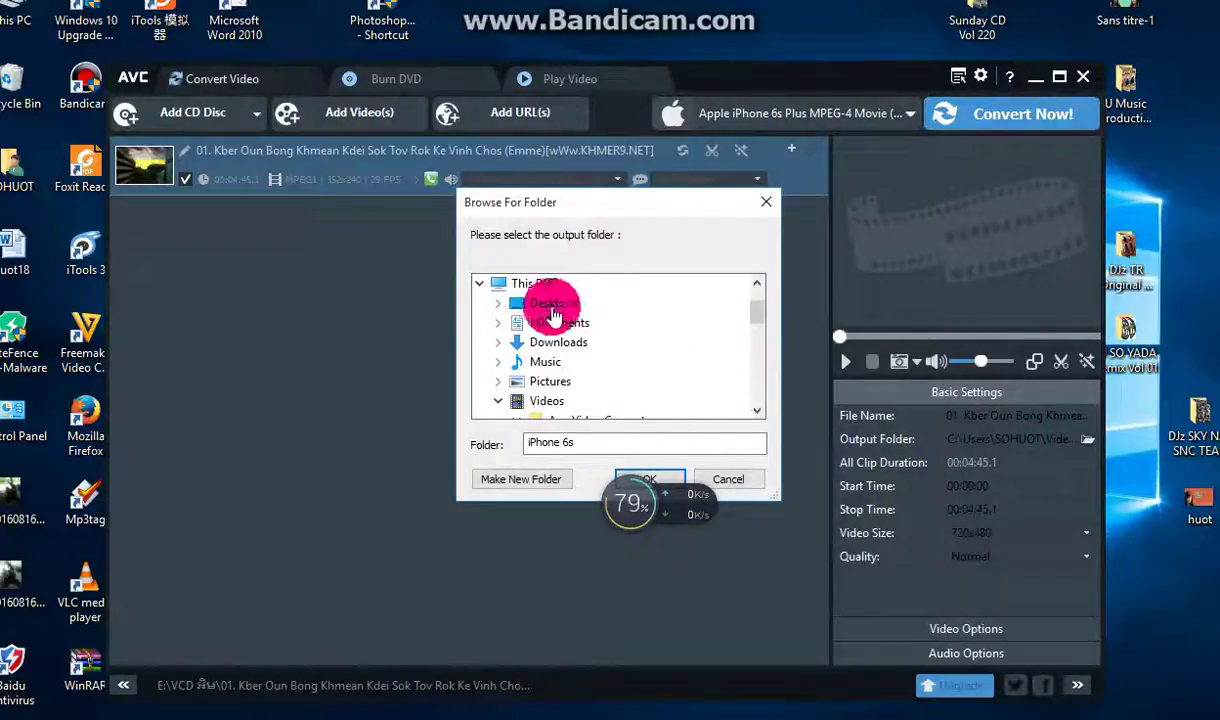
click(580, 303)
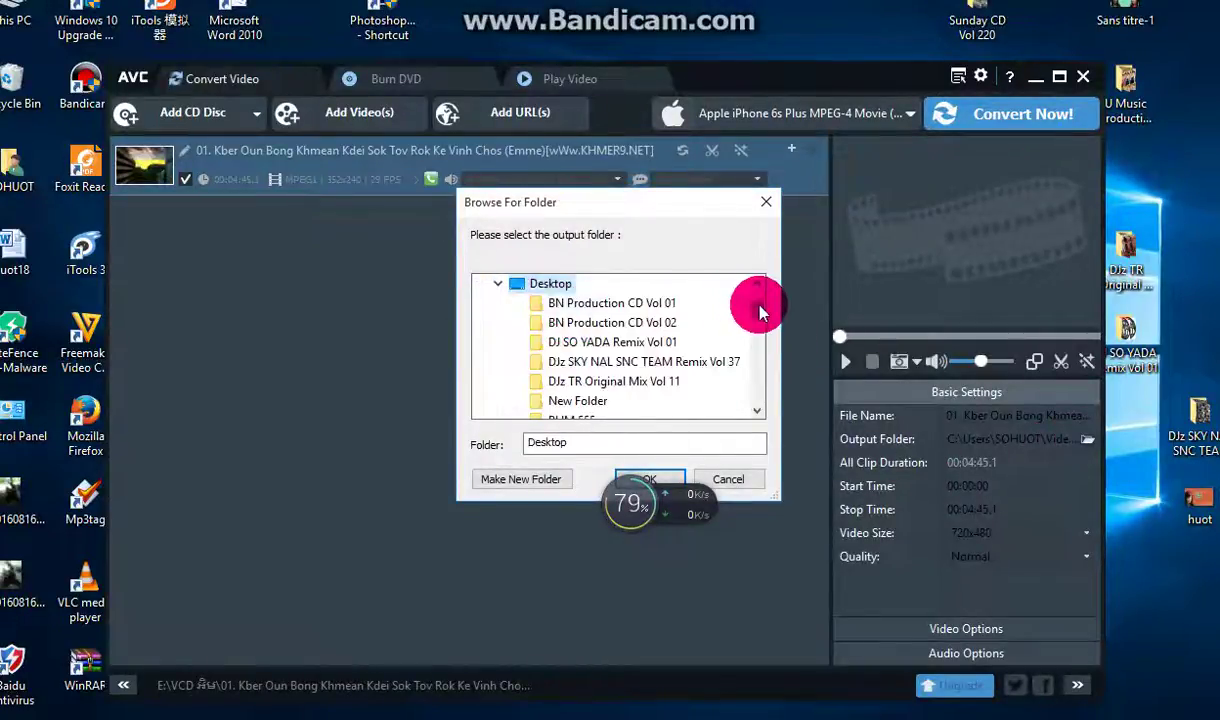
drag(757, 300, 582, 370)
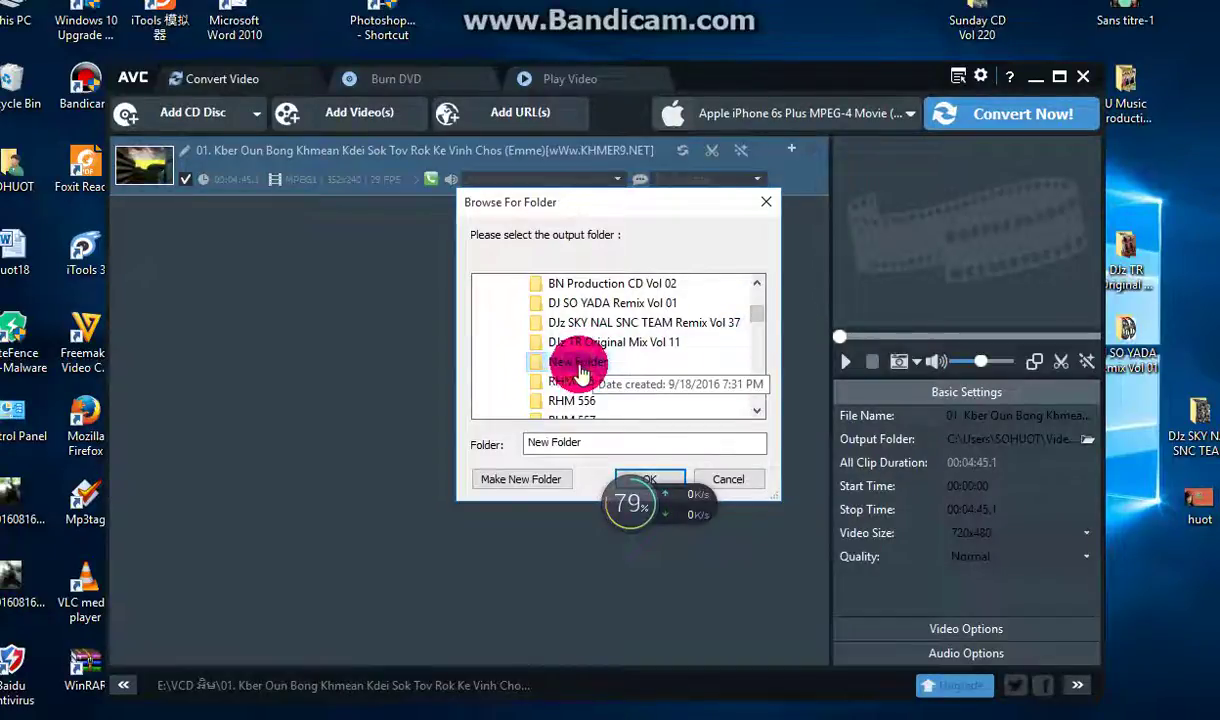
click(650, 479)
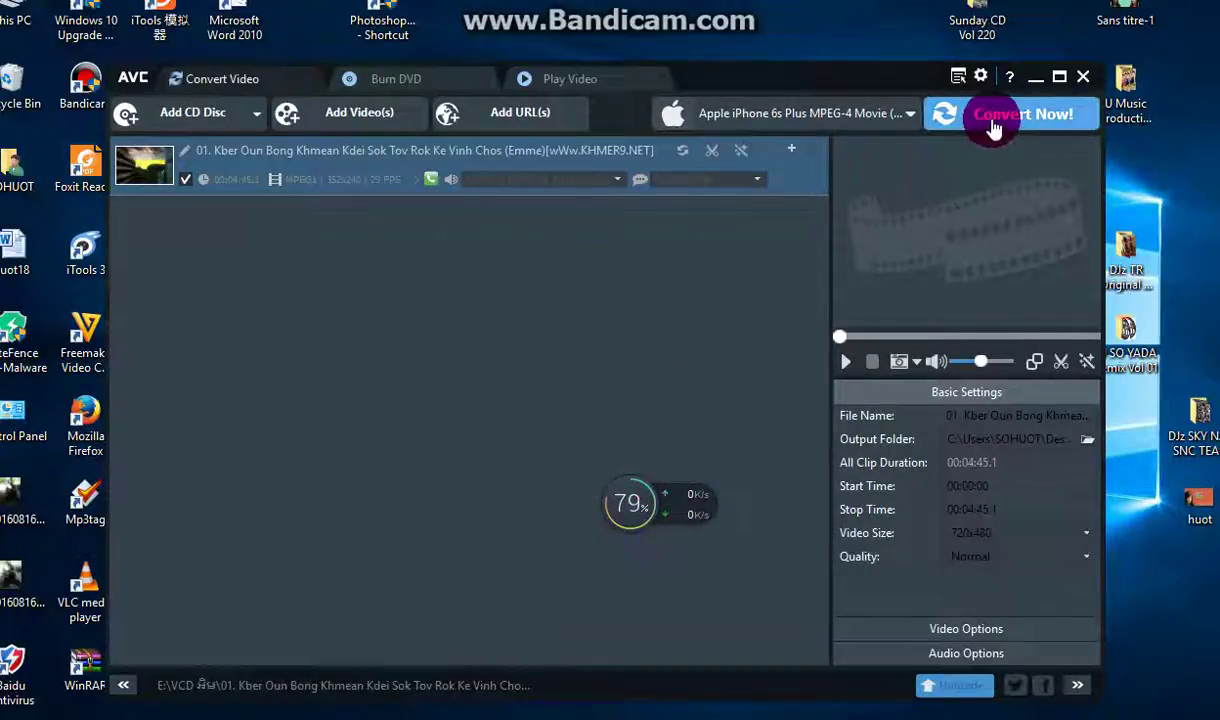
click(995, 128)
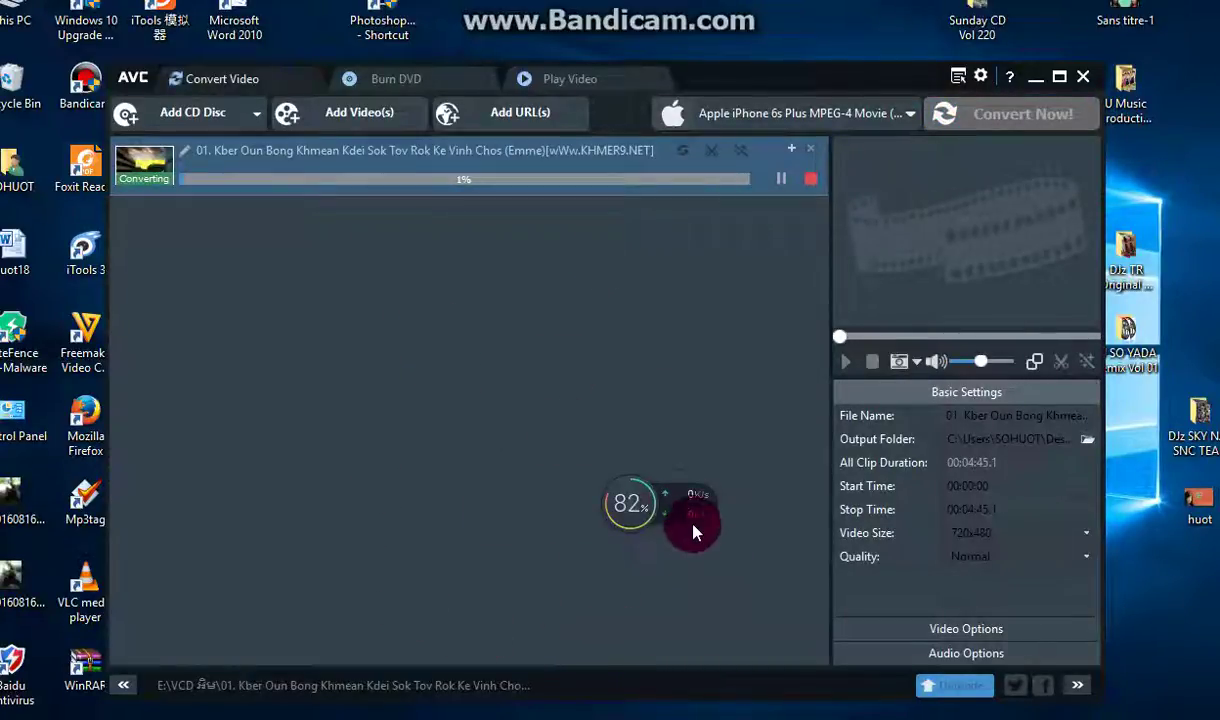
right_click(505, 378)
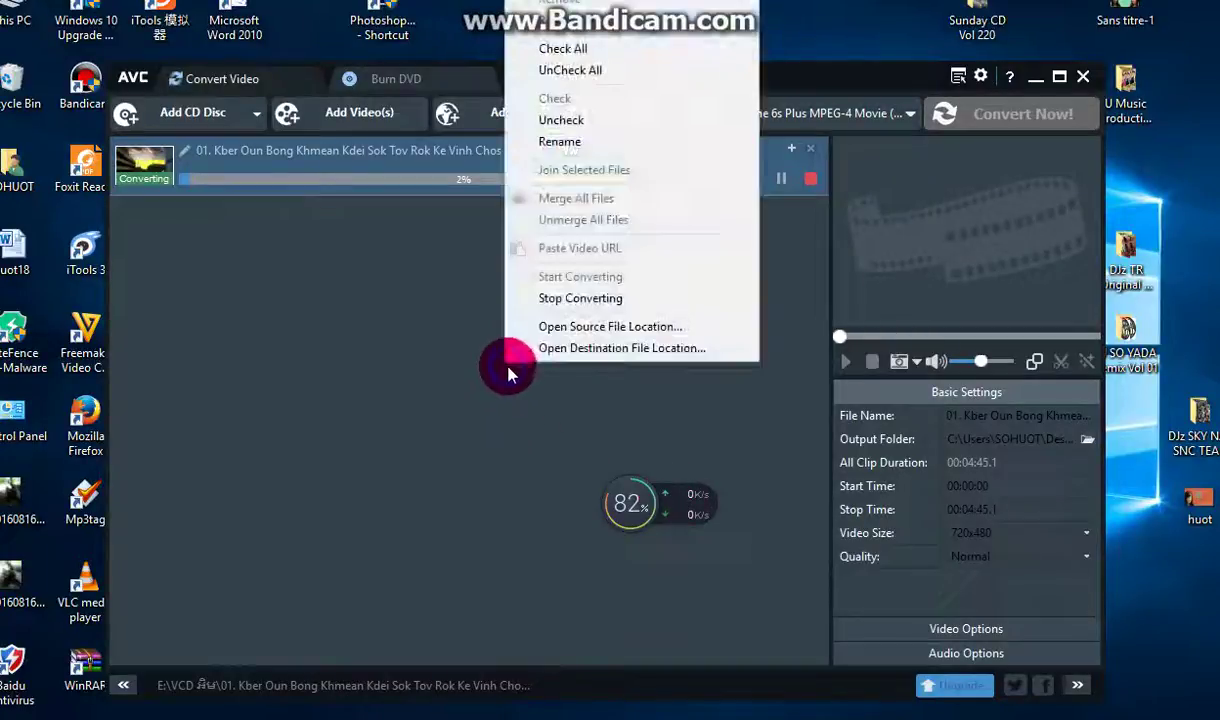
right_click(1130, 155)
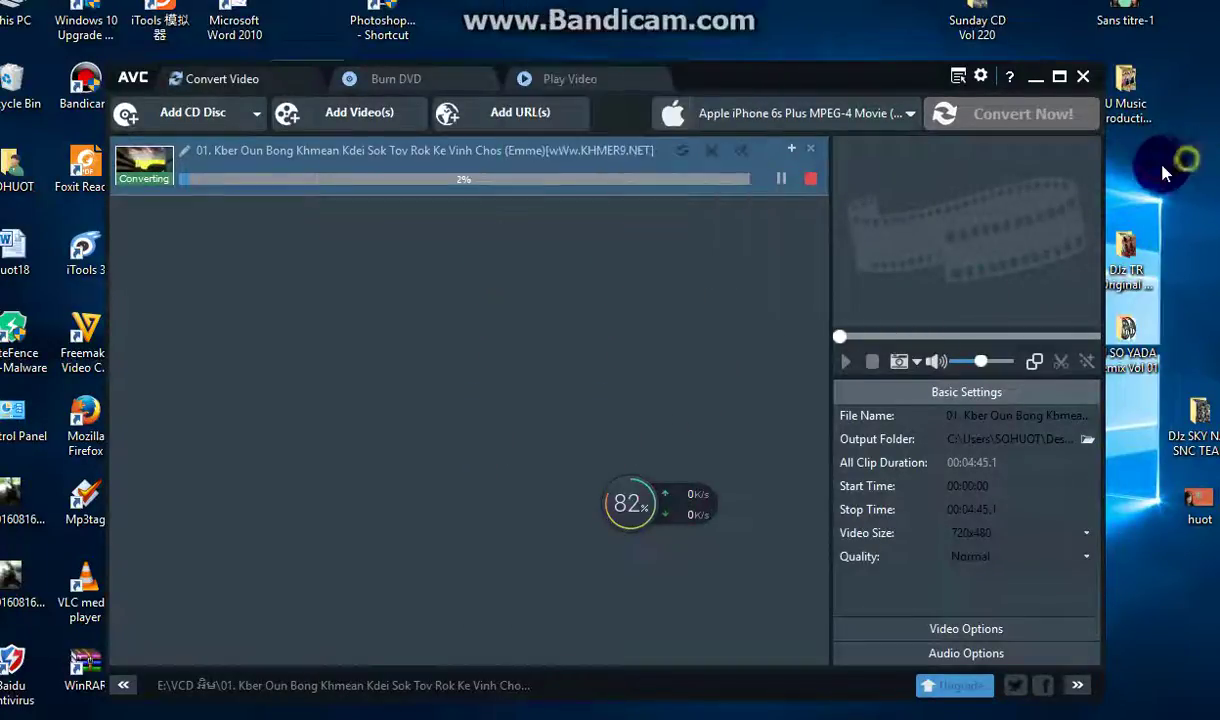
click(1150, 218)
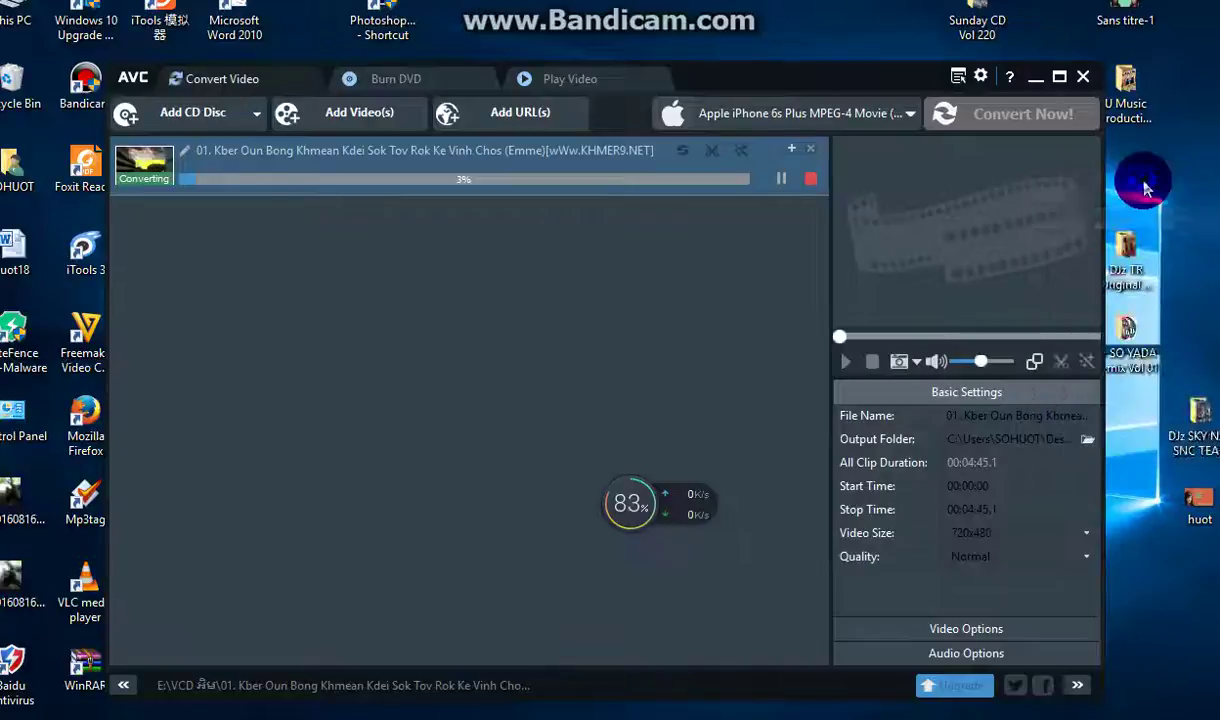
right_click(1138, 178)
click(1137, 236)
right_click(1130, 196)
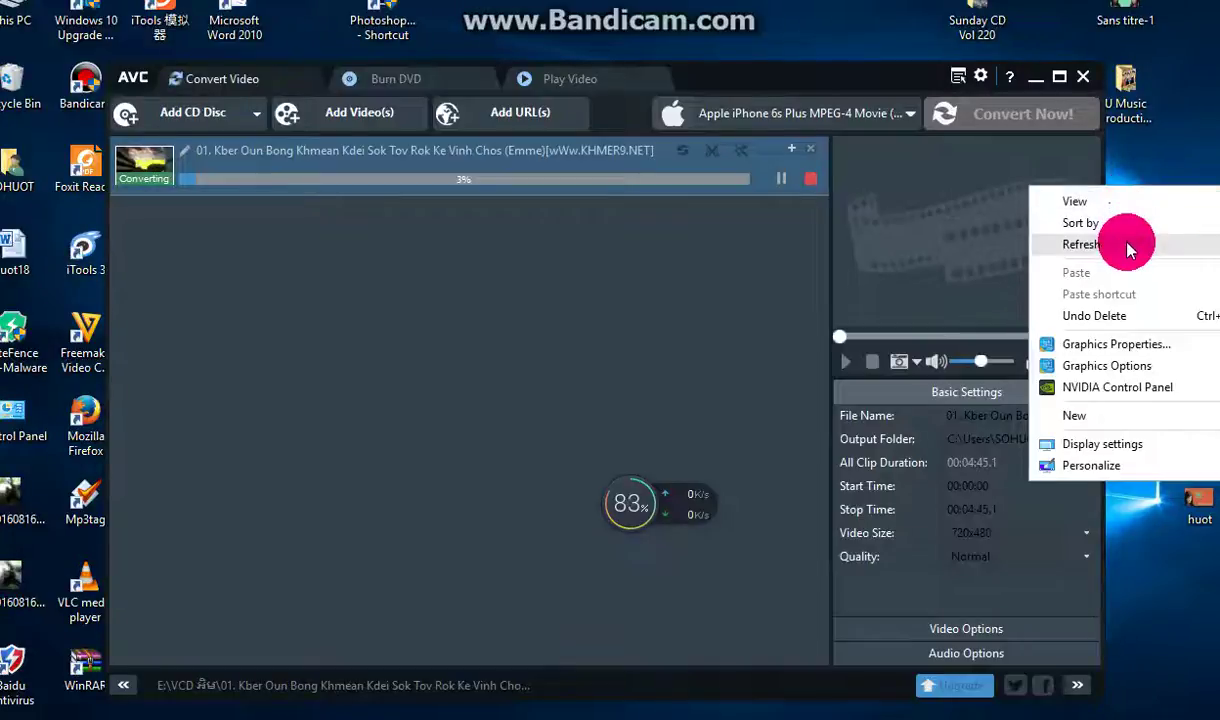
click(1130, 243)
Open the desktop's personalization settings
right_click(1135, 199)
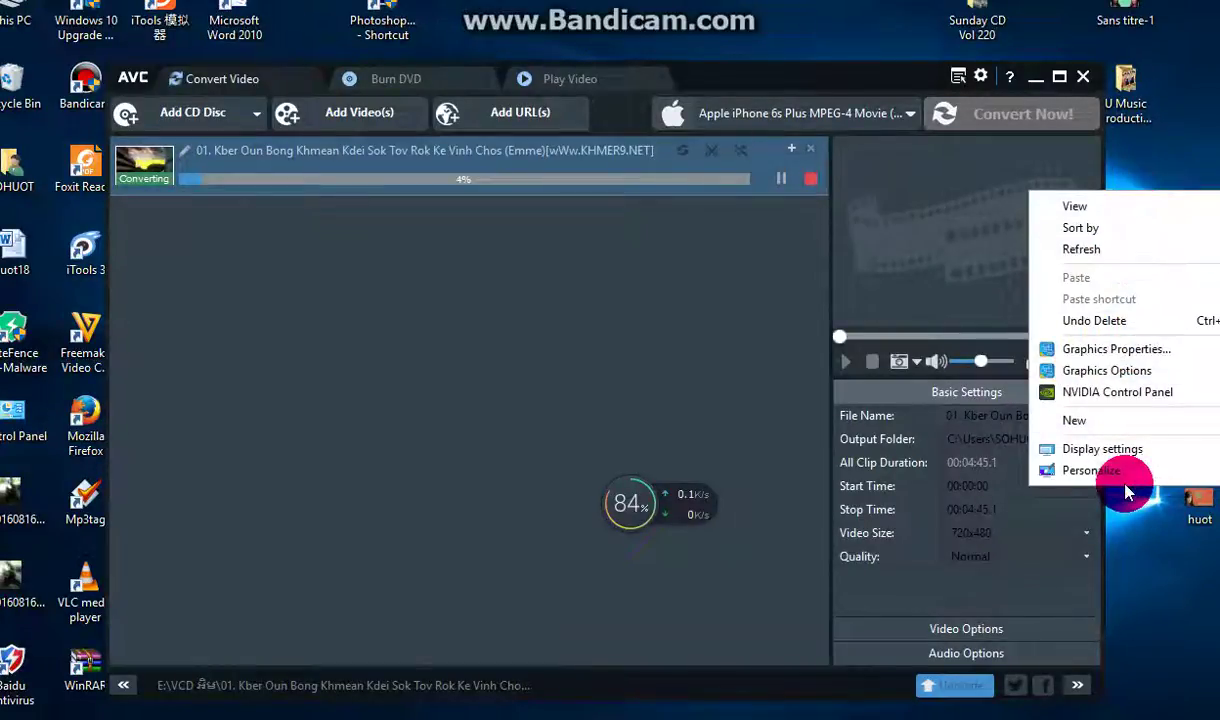
click(1127, 484)
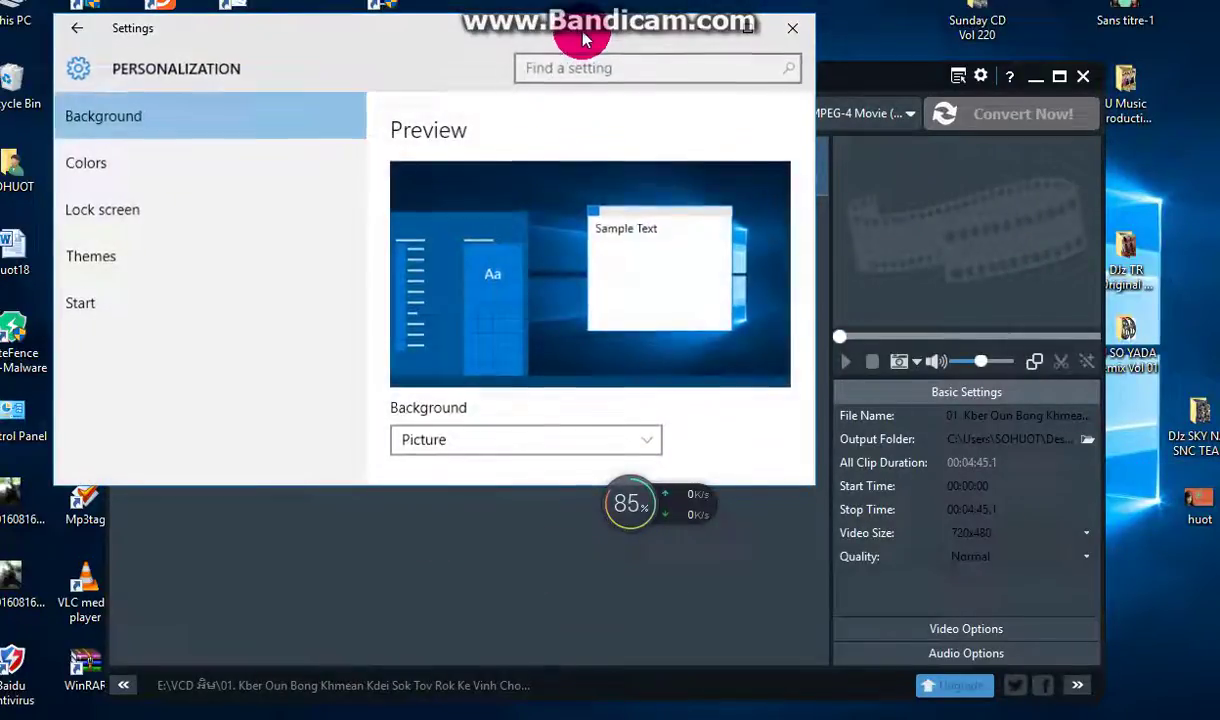
Review the Start personalization options and the list of folders that can appear on Start
drag(585, 38, 791, 44)
click(286, 307)
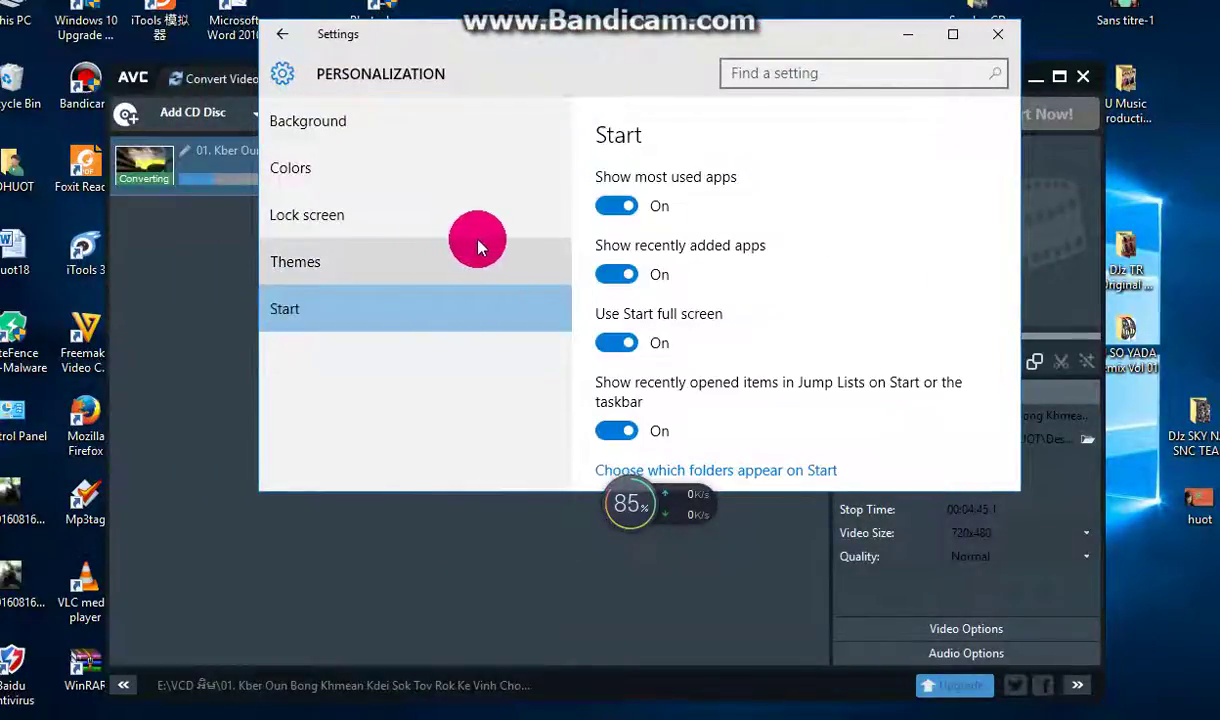
scroll(950, 238, down, 1)
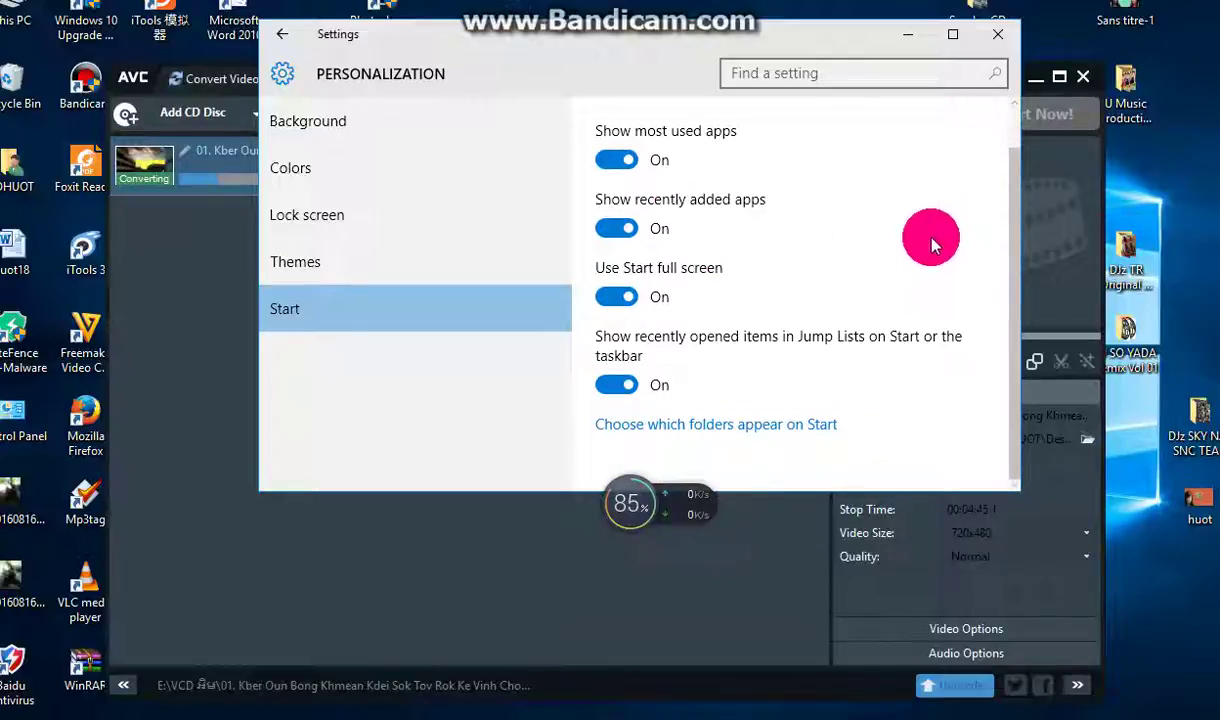
click(752, 422)
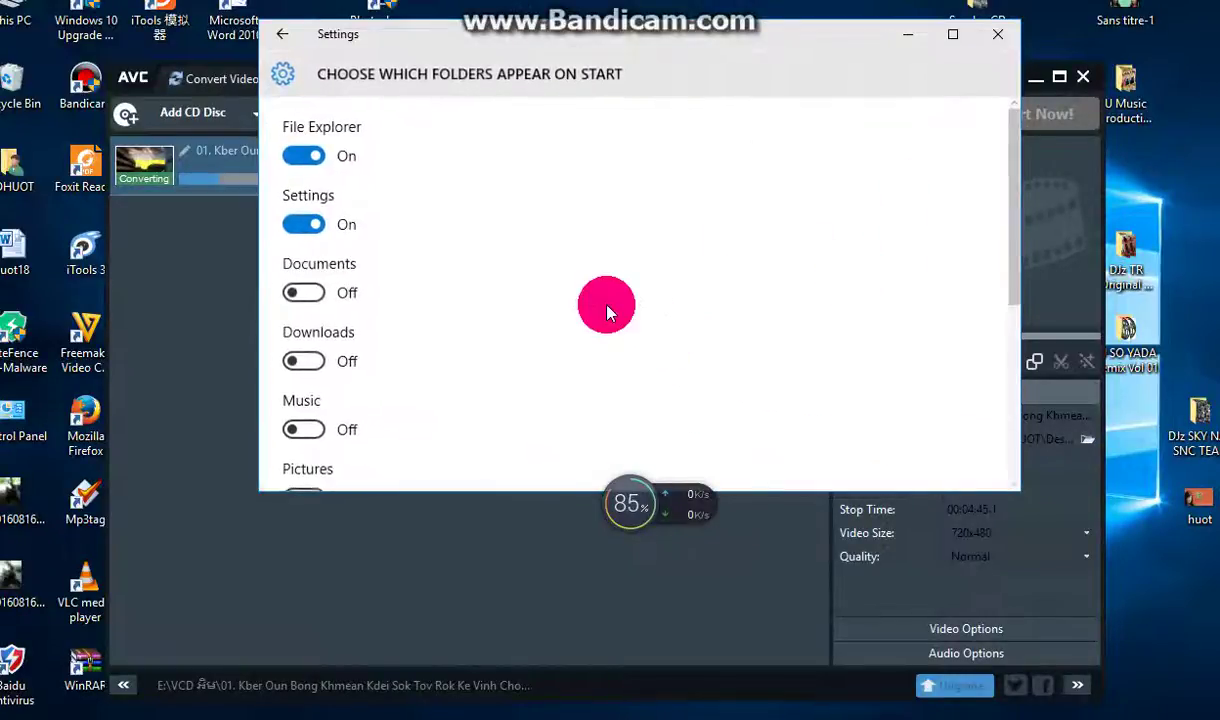
scroll(426, 280, down, 5)
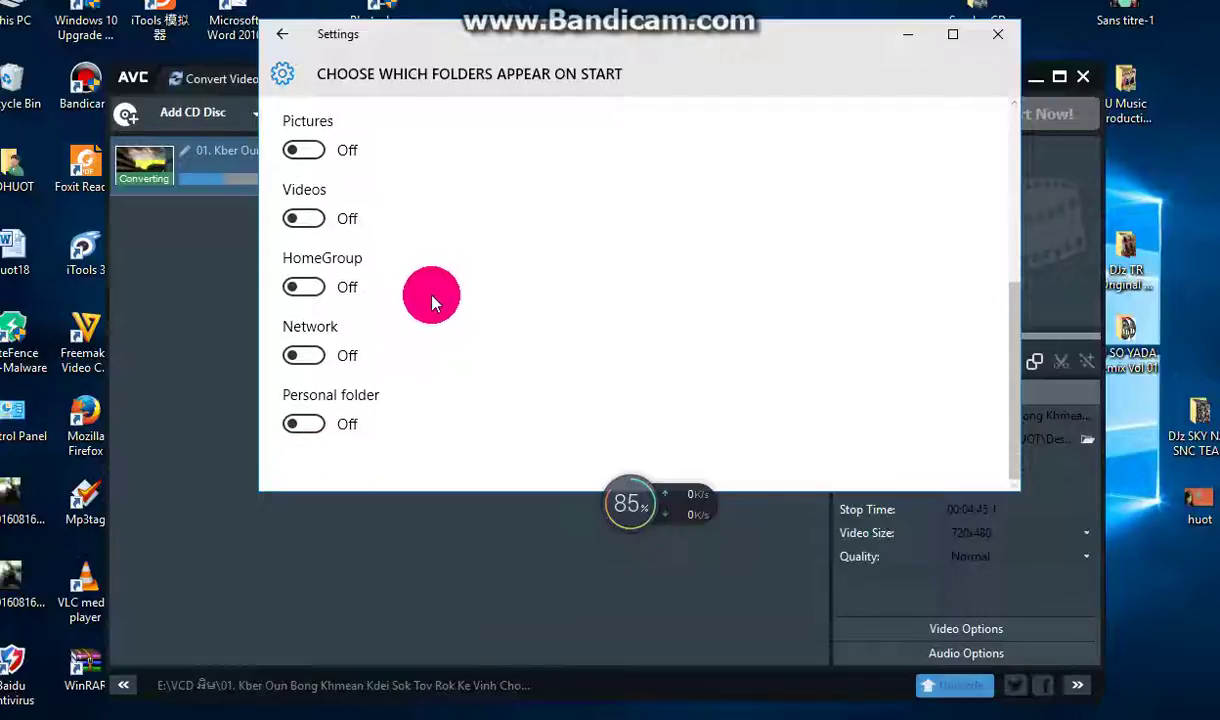
scroll(436, 314, up, 5)
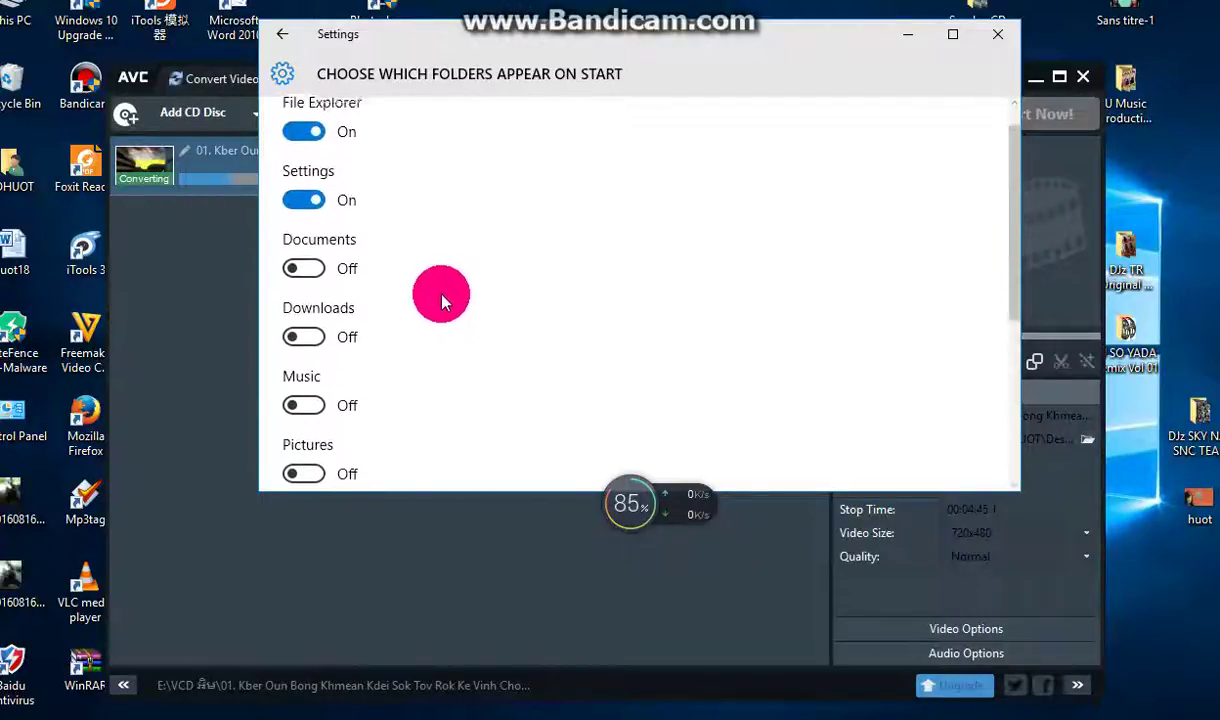
Toggle the File Explorer and Settings folders for Start off and on again, and close the settings
click(313, 160)
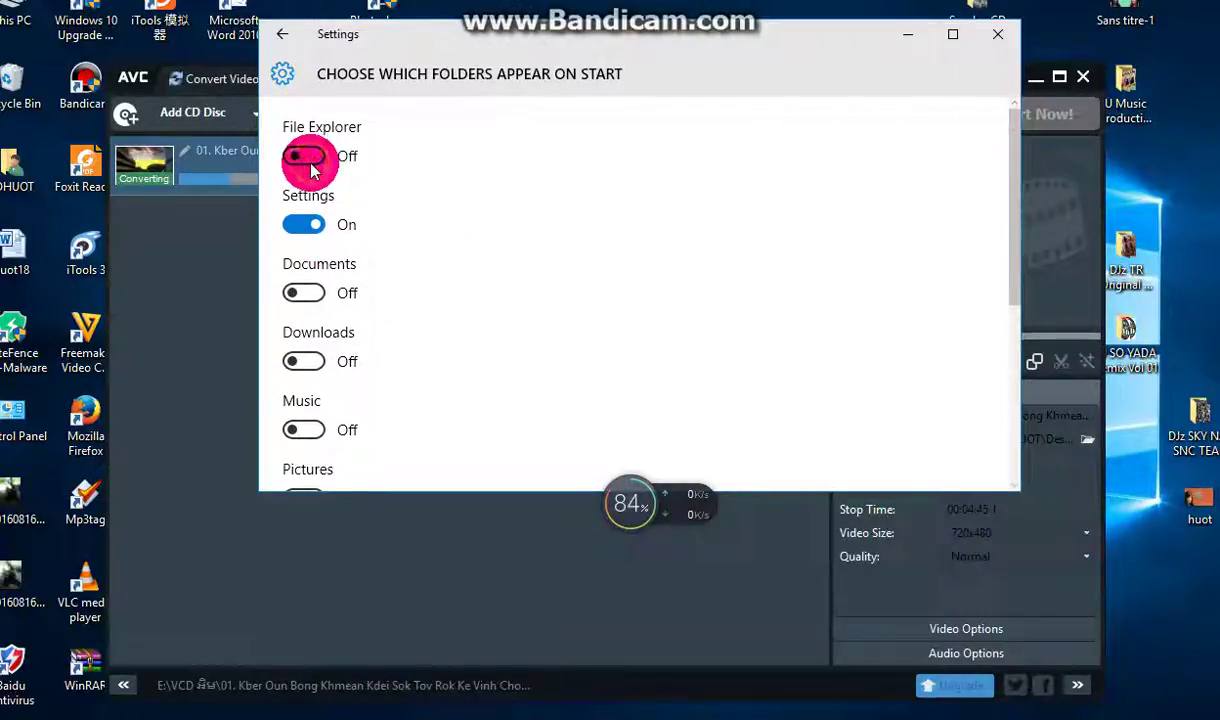
click(307, 160)
click(313, 227)
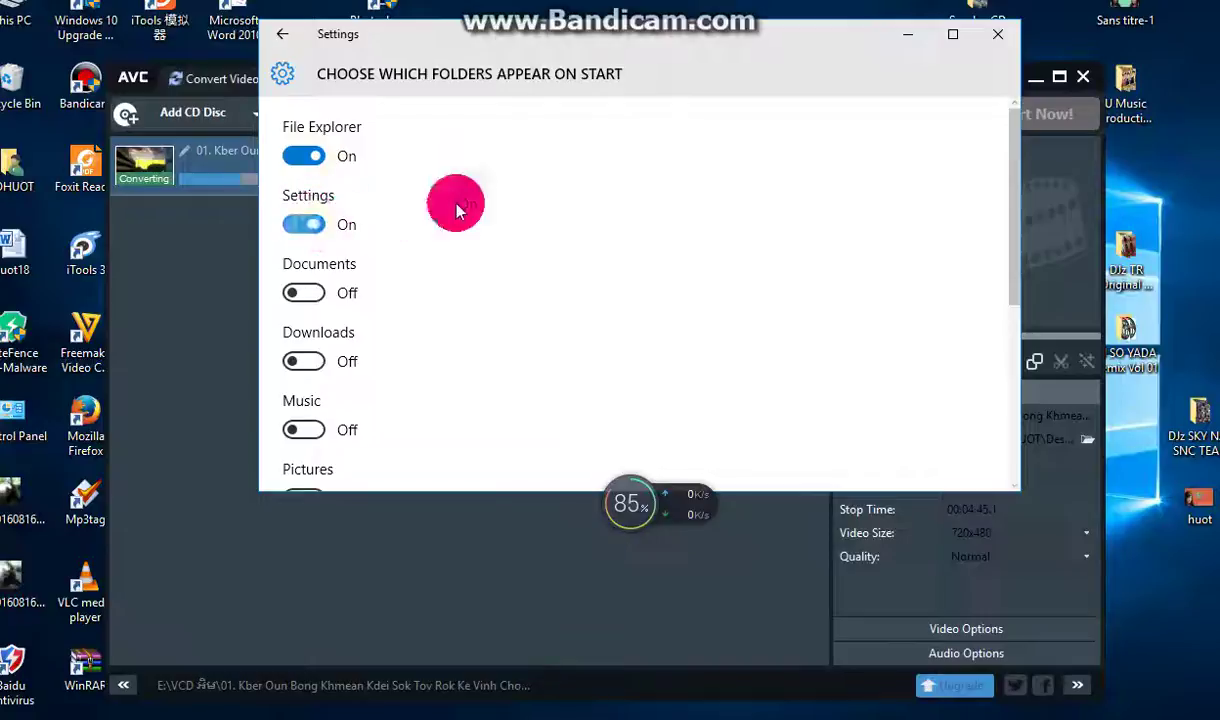
click(1001, 33)
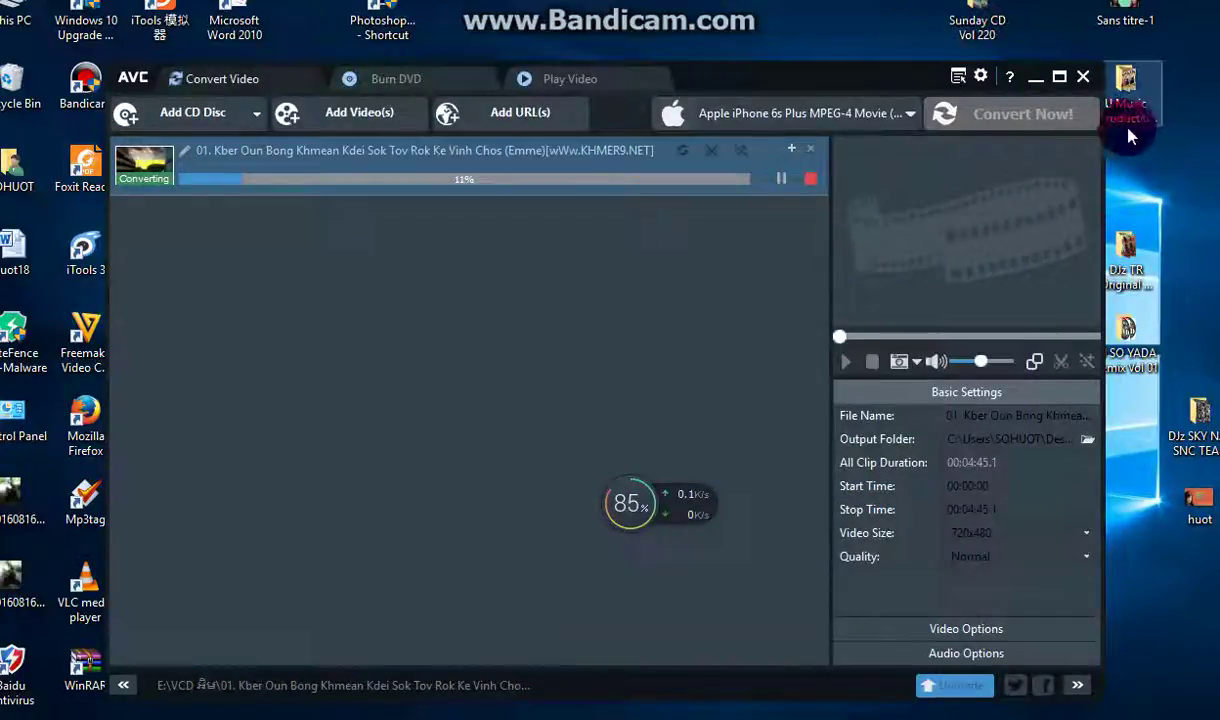
Open the desktop's display settings and look through the system categories, including About, Storage, and Apps & features
right_click(1130, 166)
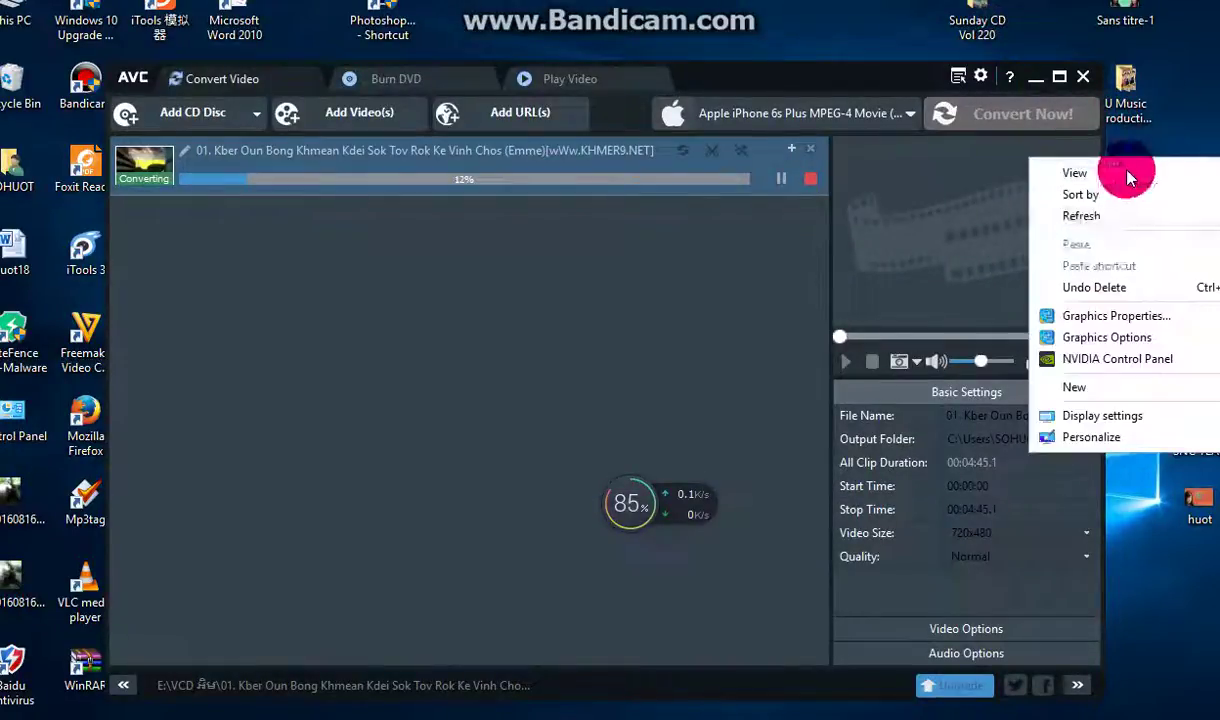
click(1099, 417)
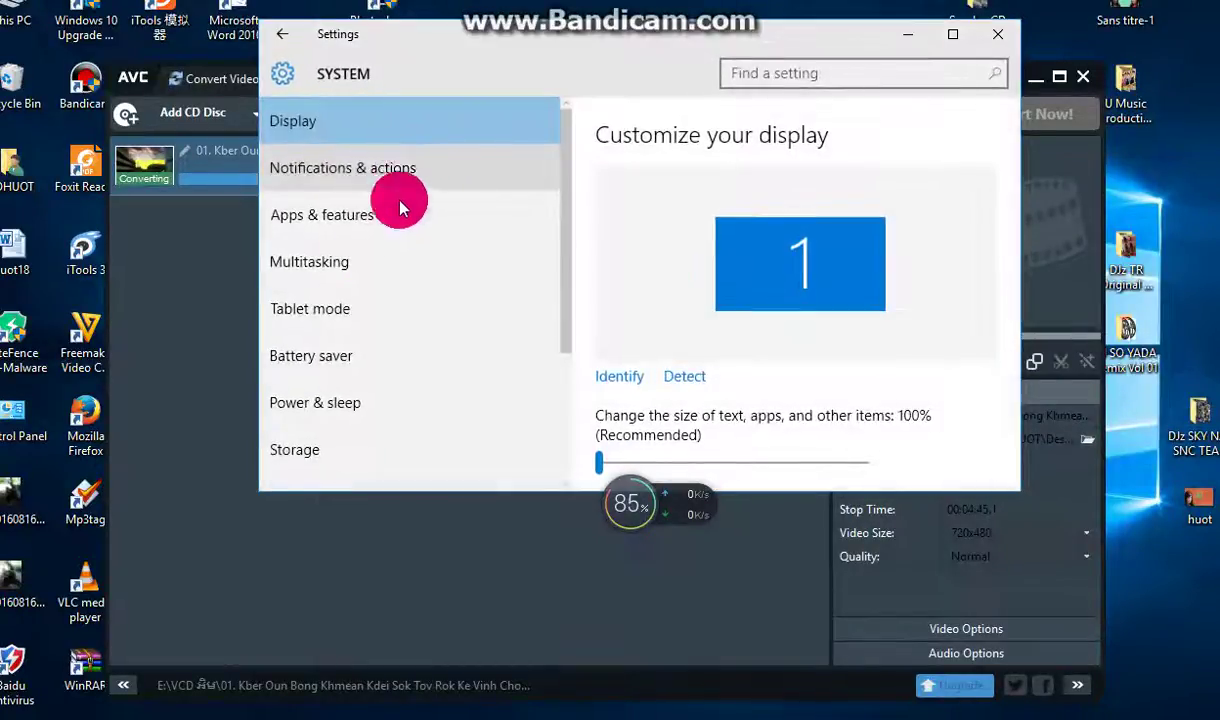
scroll(376, 362, down, 3)
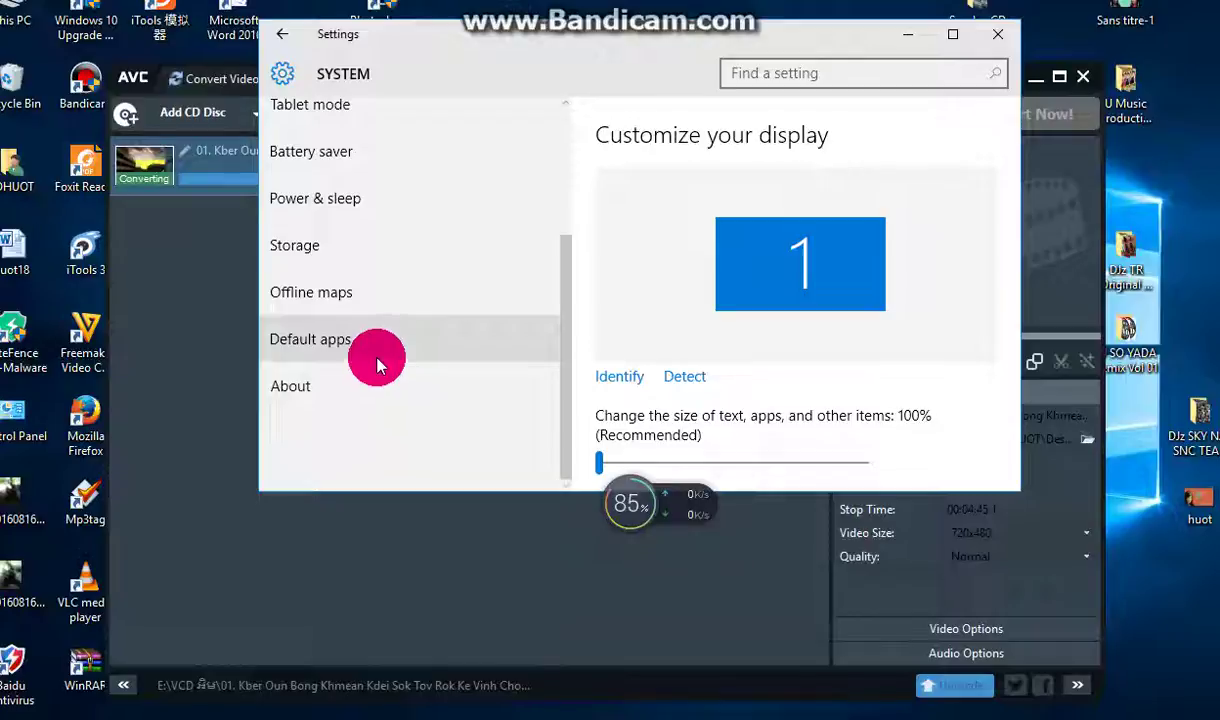
scroll(377, 362, up, 3)
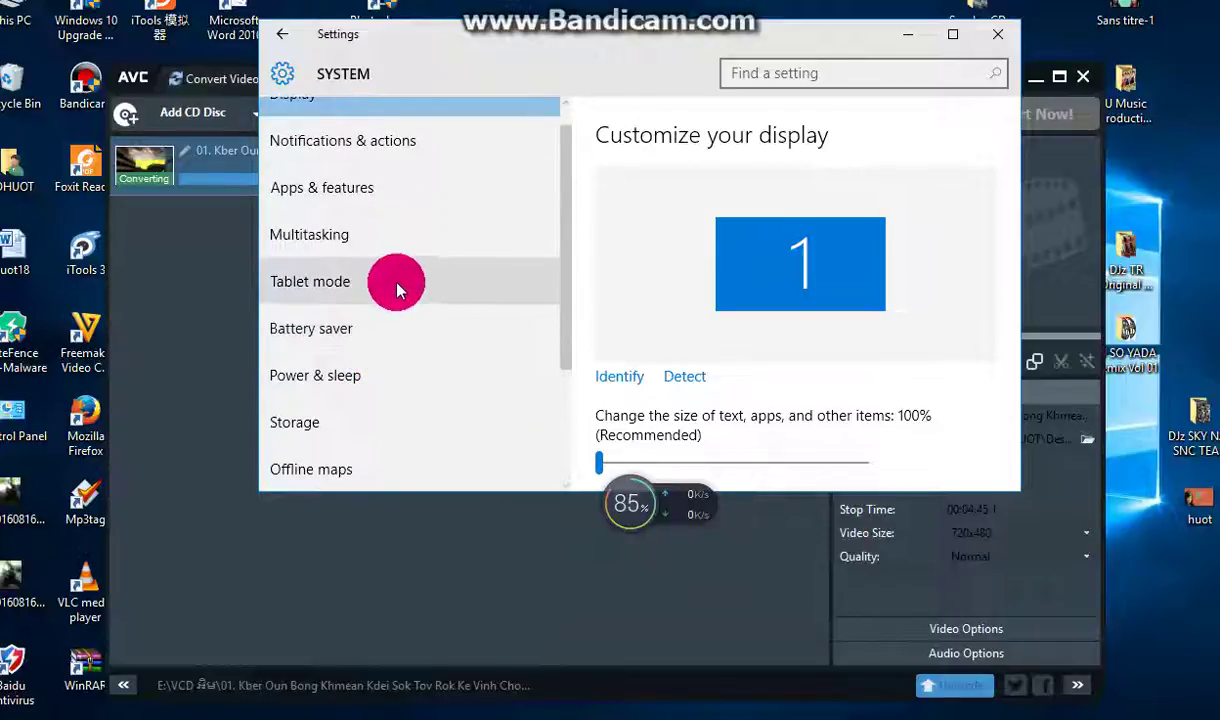
scroll(398, 289, down, 3)
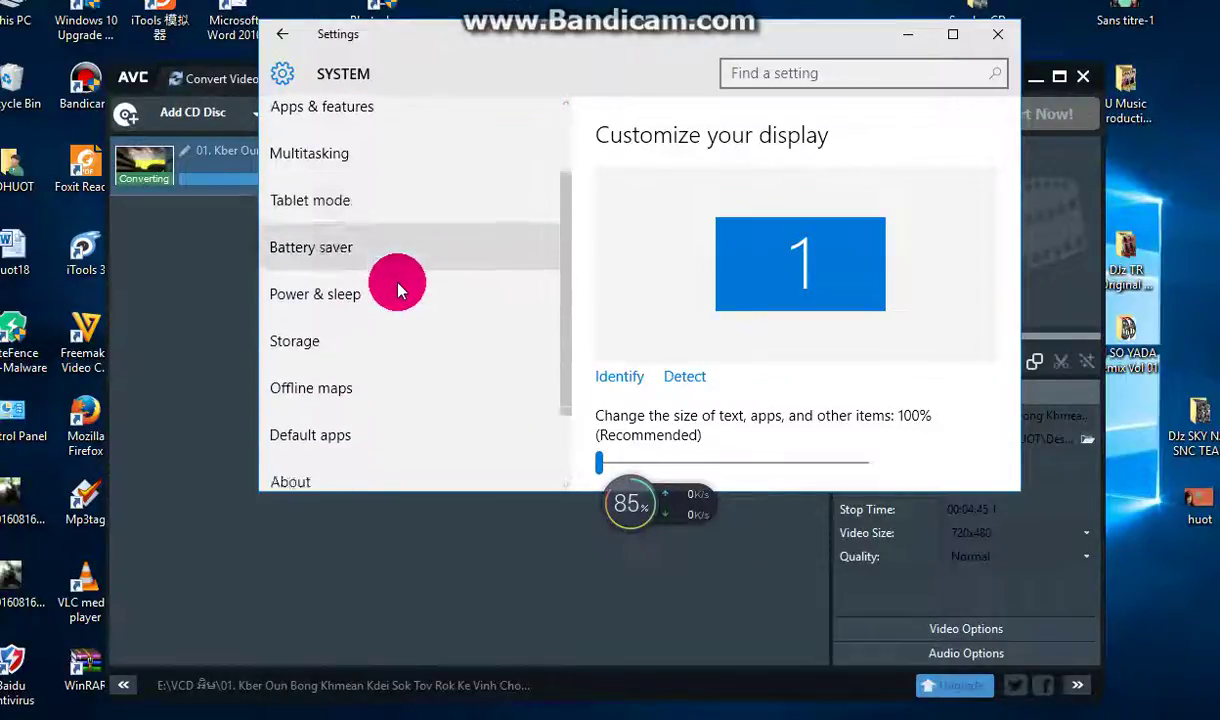
click(345, 385)
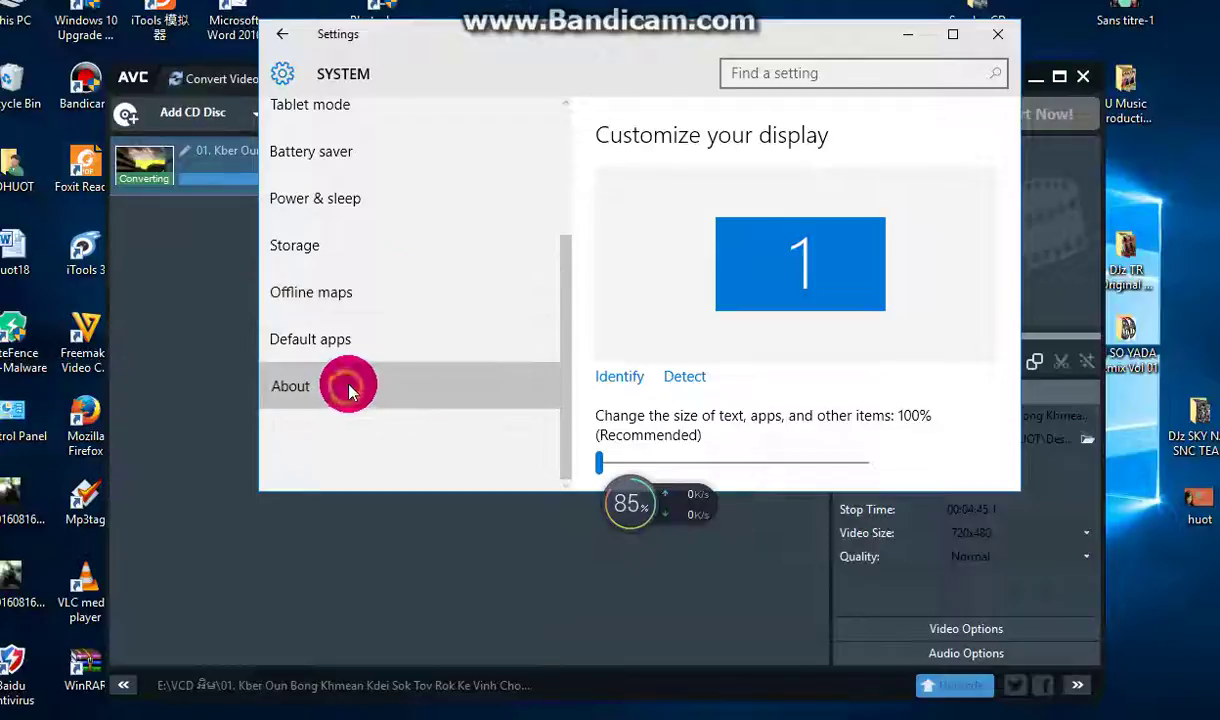
click(352, 330)
click(303, 250)
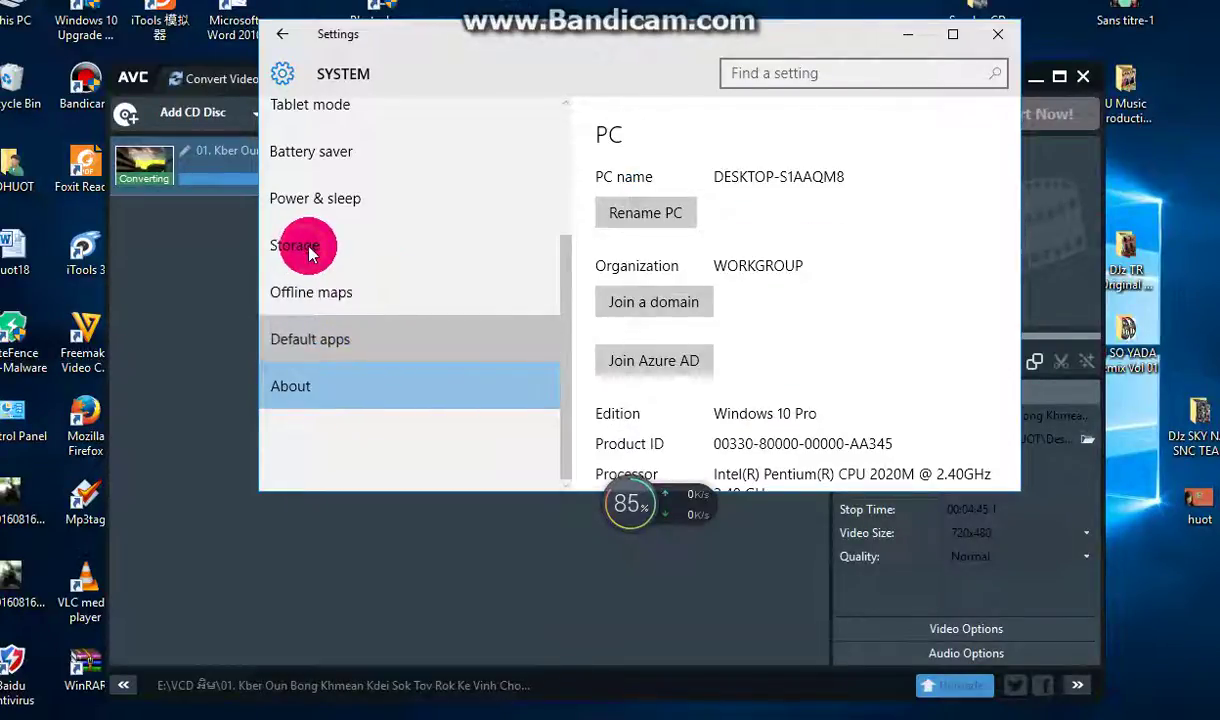
scroll(320, 240, up, 4)
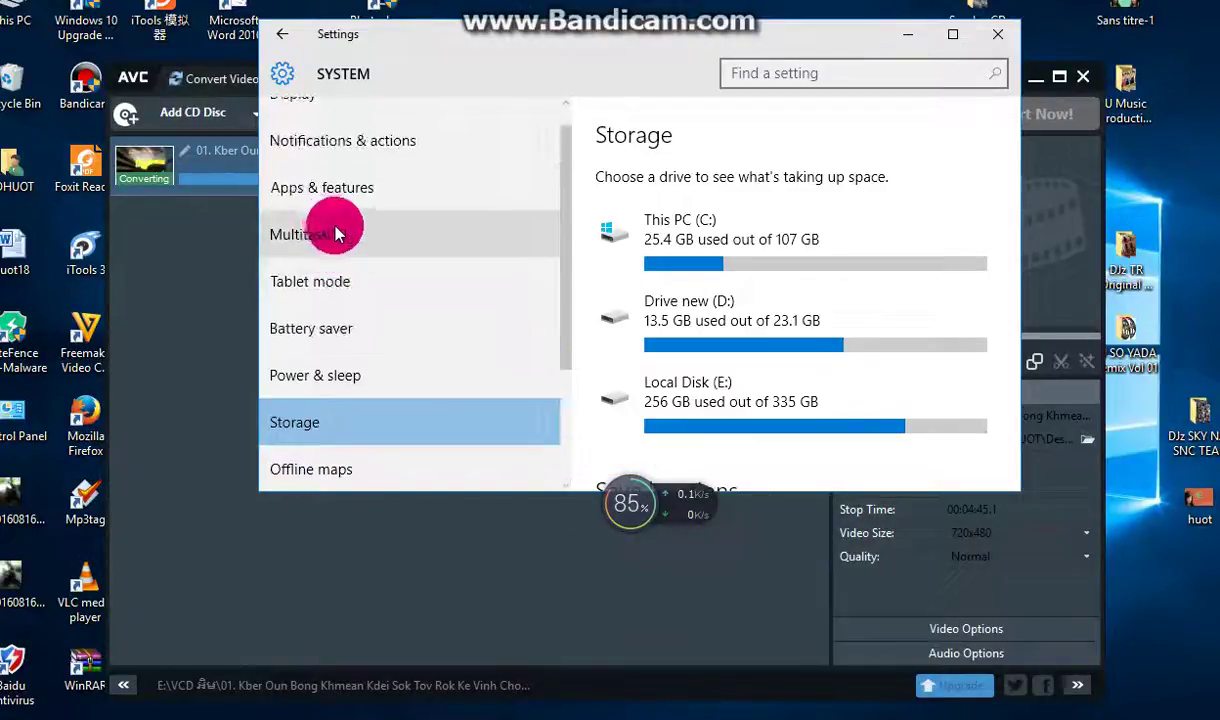
click(333, 200)
scroll(345, 212, up, 1)
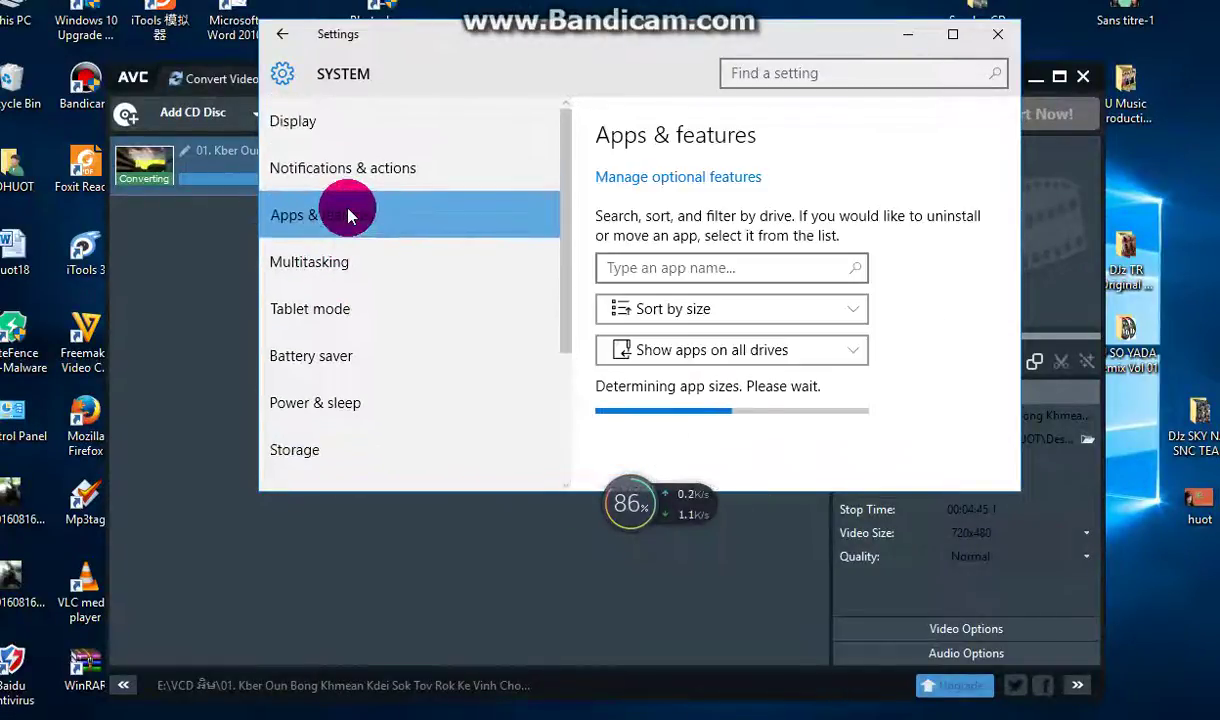
click(360, 125)
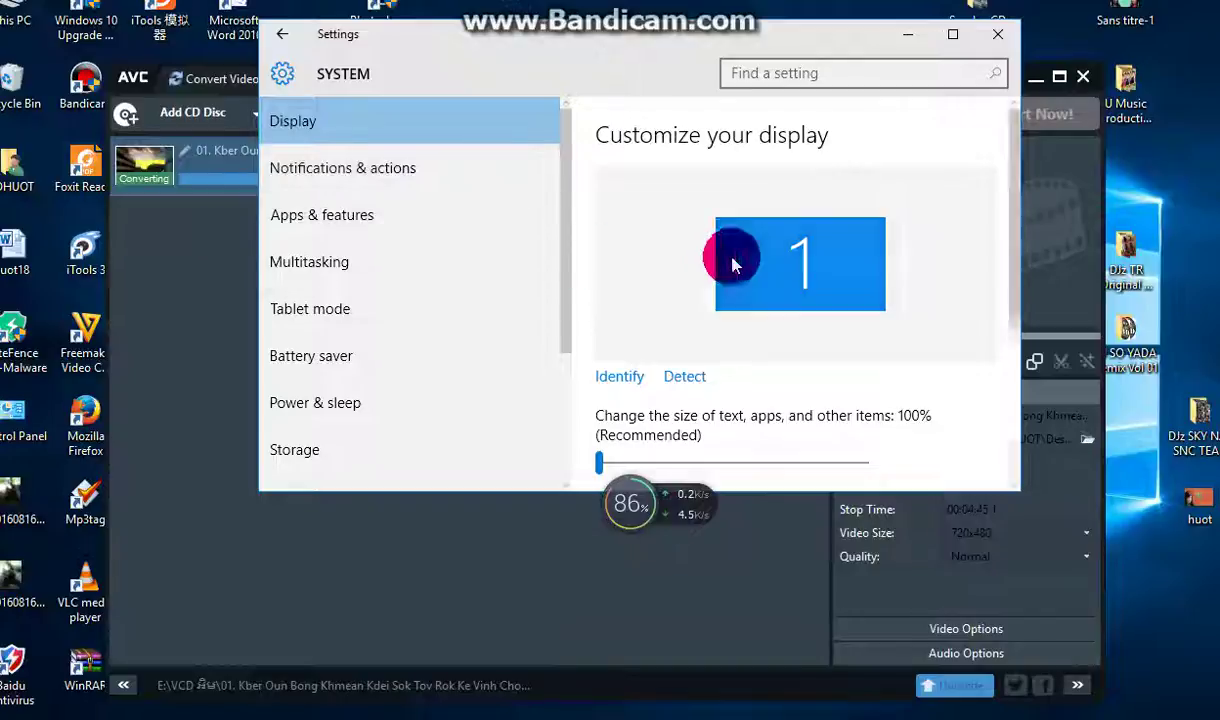
Examine the advanced display settings and the display adapter properties without changing anything
scroll(732, 264, down, 3)
click(641, 426)
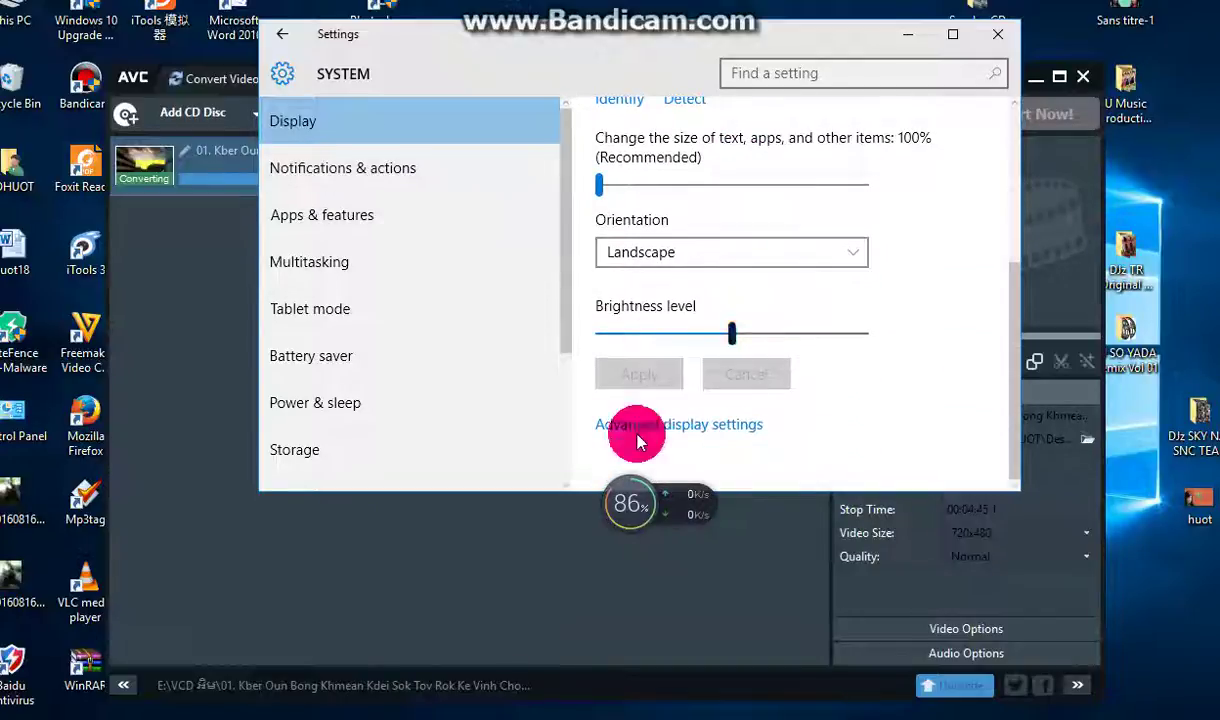
scroll(586, 318, down, 5)
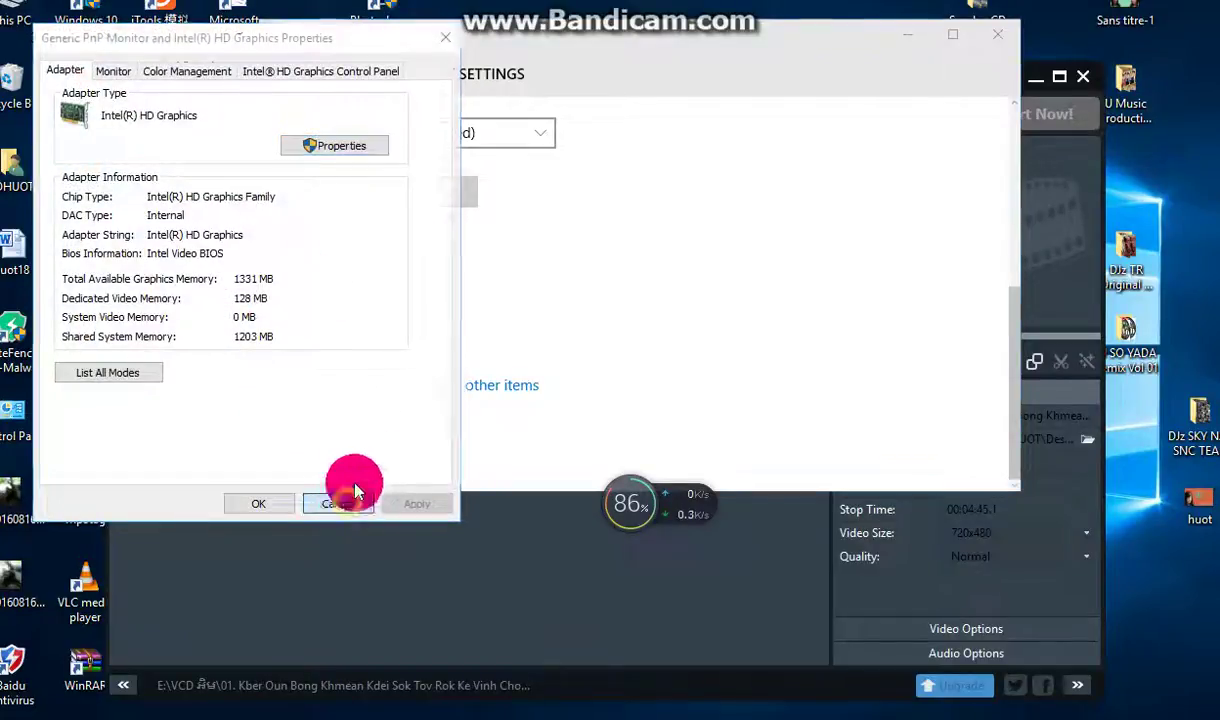
click(345, 500)
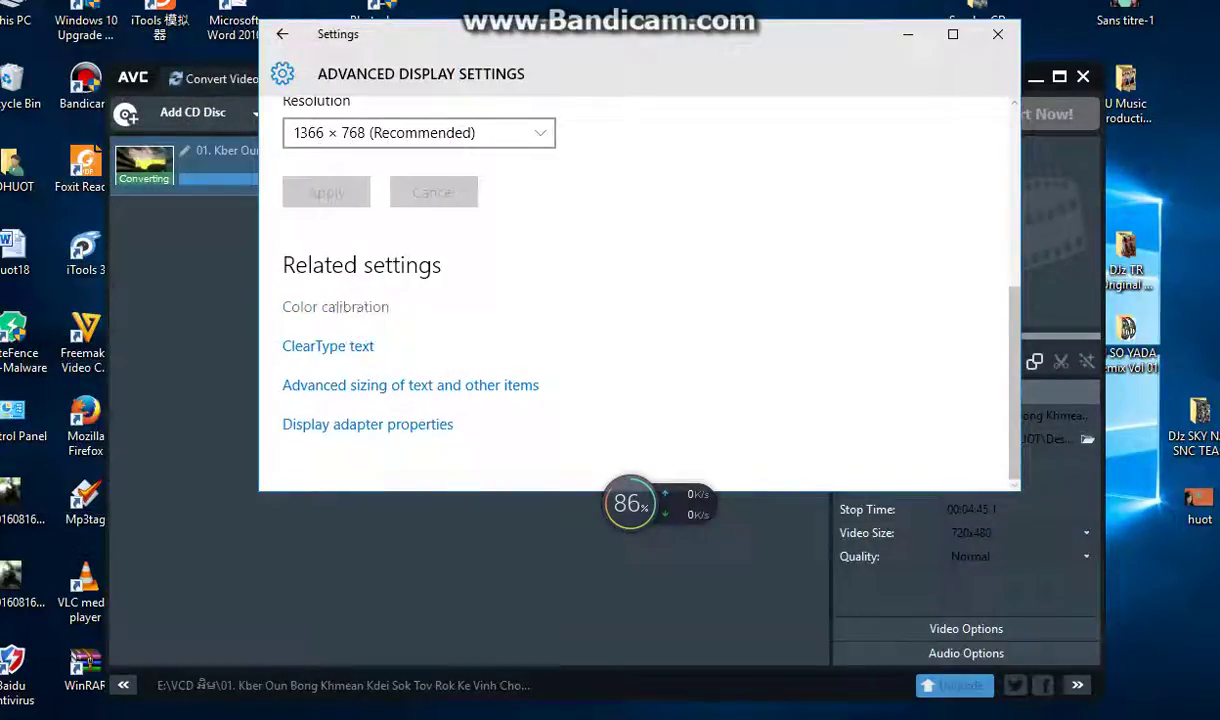
Open the display color calibration wizard, and close it and the settings without calibrating
click(335, 306)
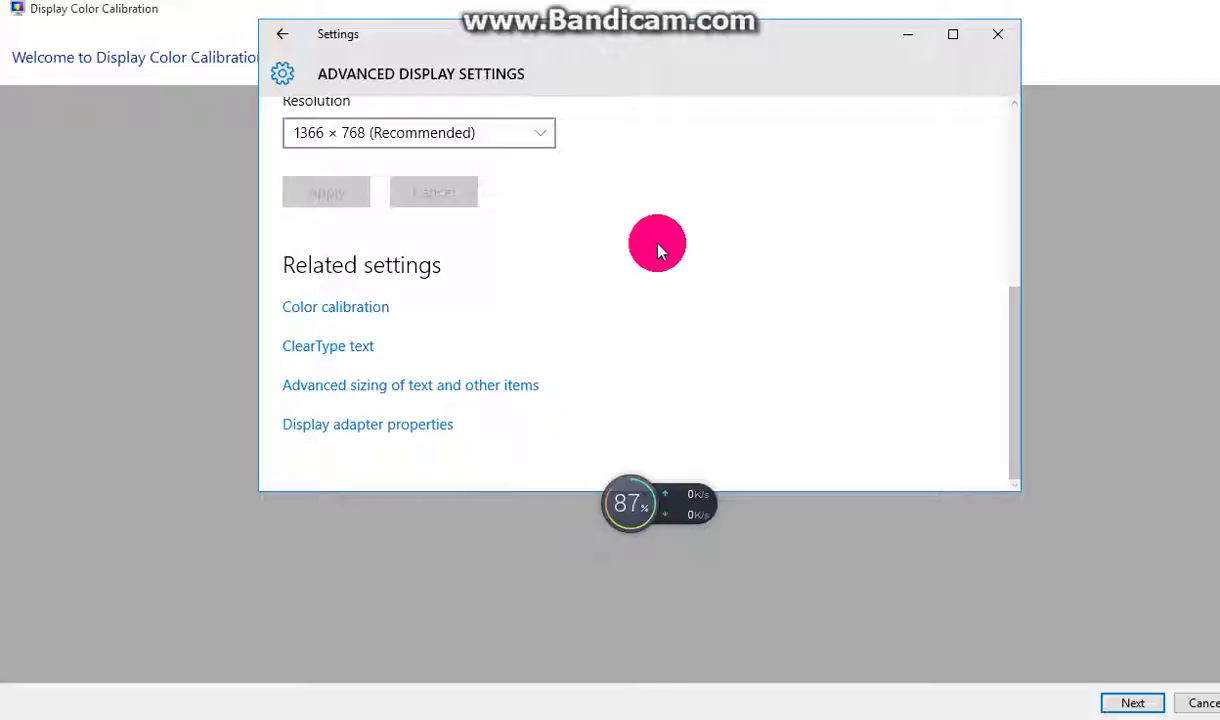
click(1050, 25)
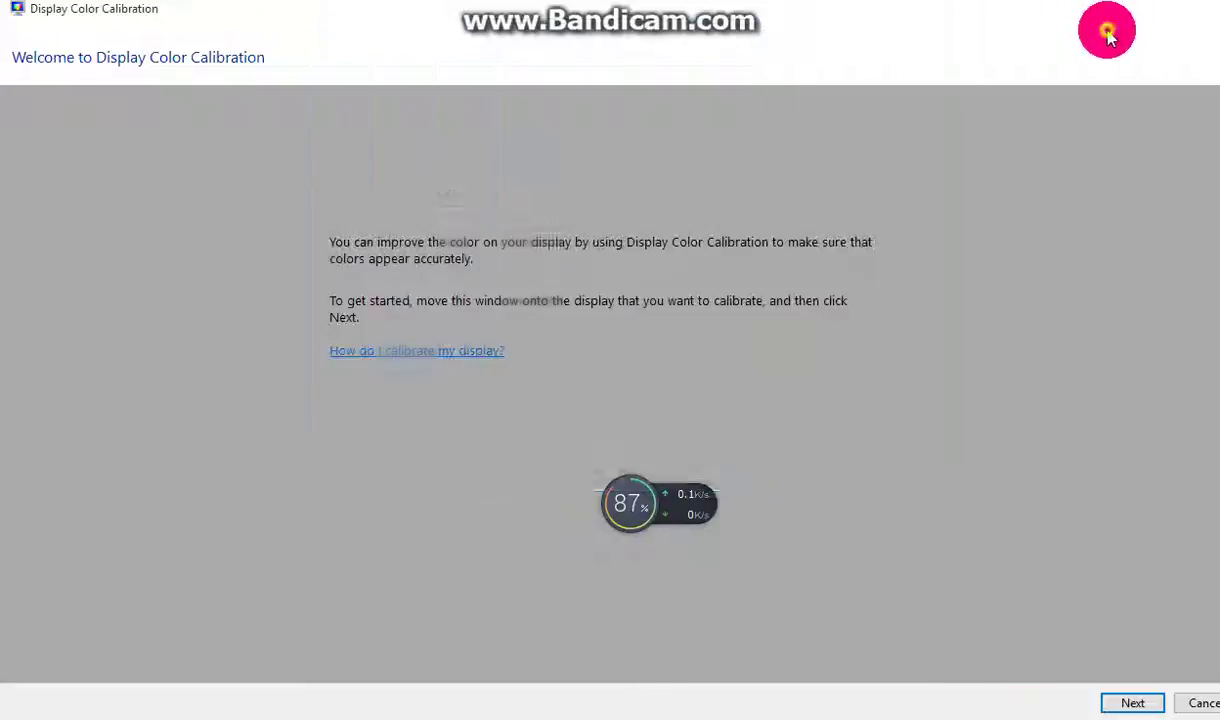
drag(1081, 22, 784, 128)
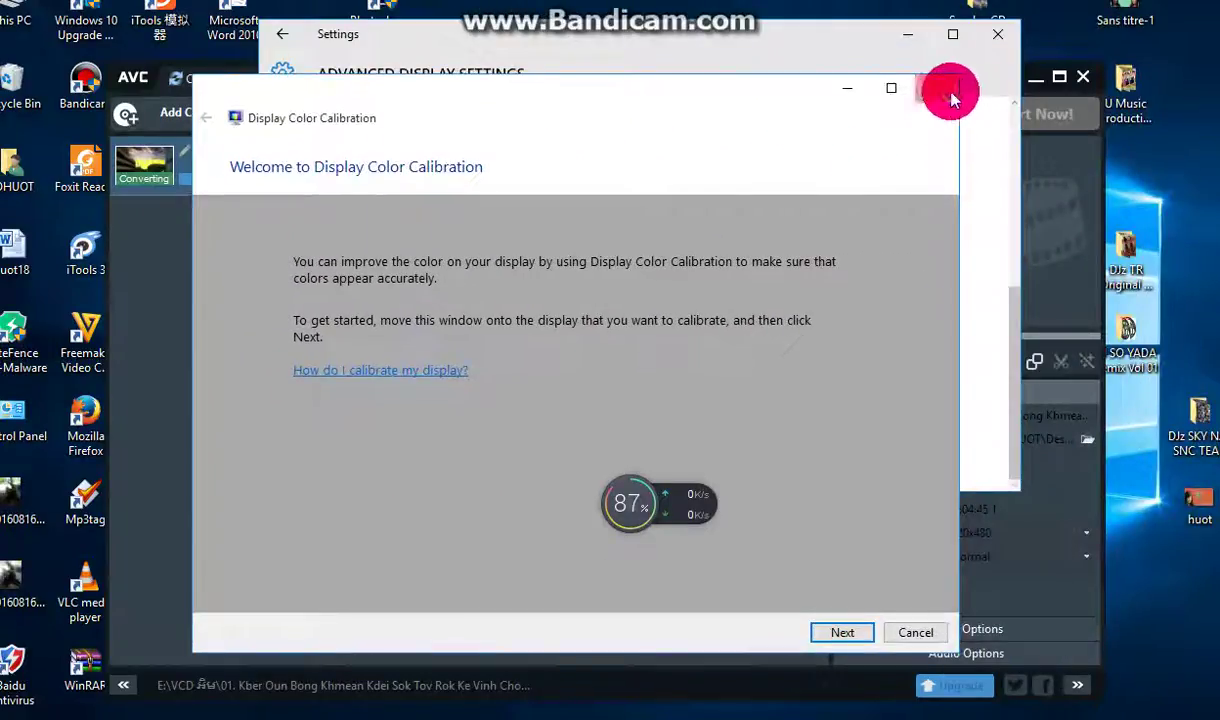
click(946, 90)
click(990, 34)
Minimize the converter window while the conversion runs and refresh the desktop
click(707, 189)
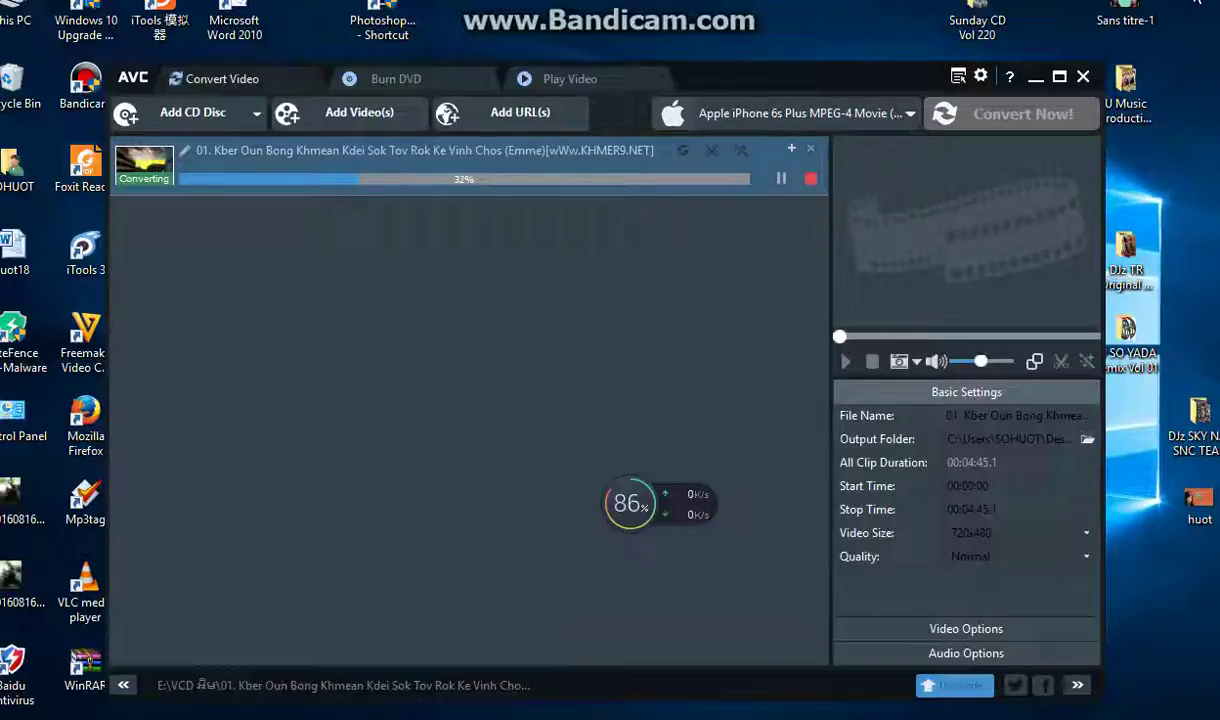
drag(654, 236, 659, 210)
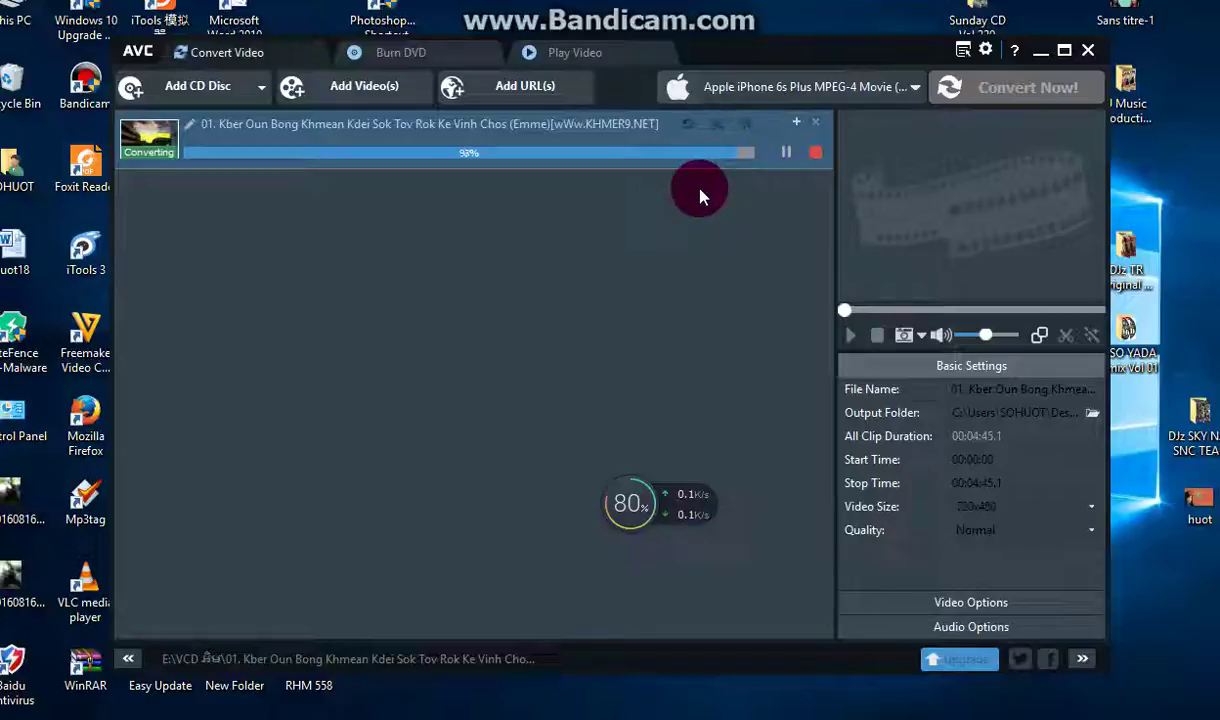
click(1039, 55)
right_click(784, 88)
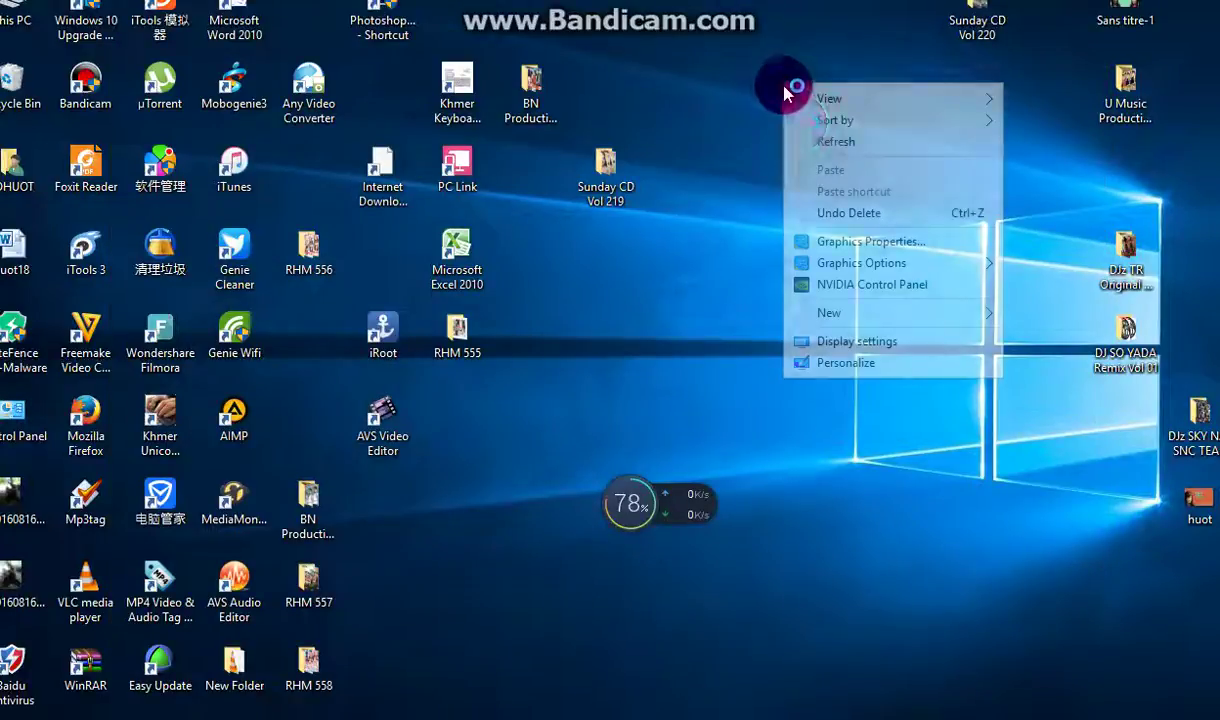
click(808, 138)
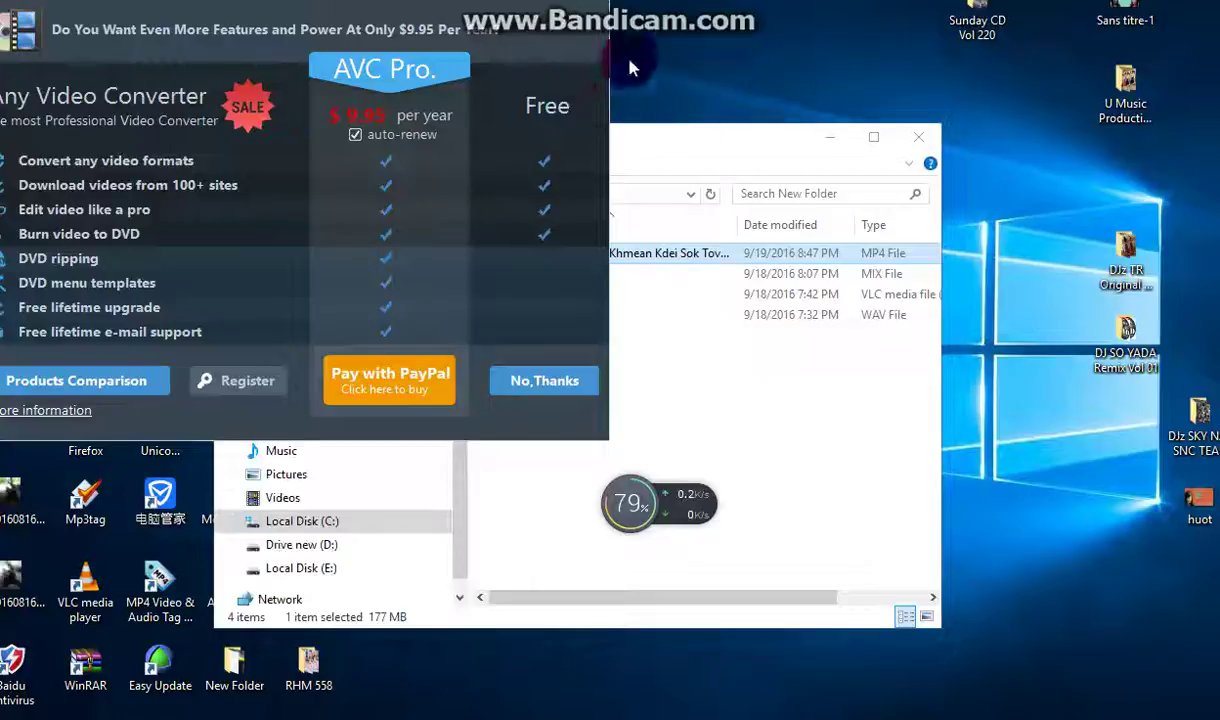
Decline the AVC Pro upgrade offer and close the output folder window
click(557, 368)
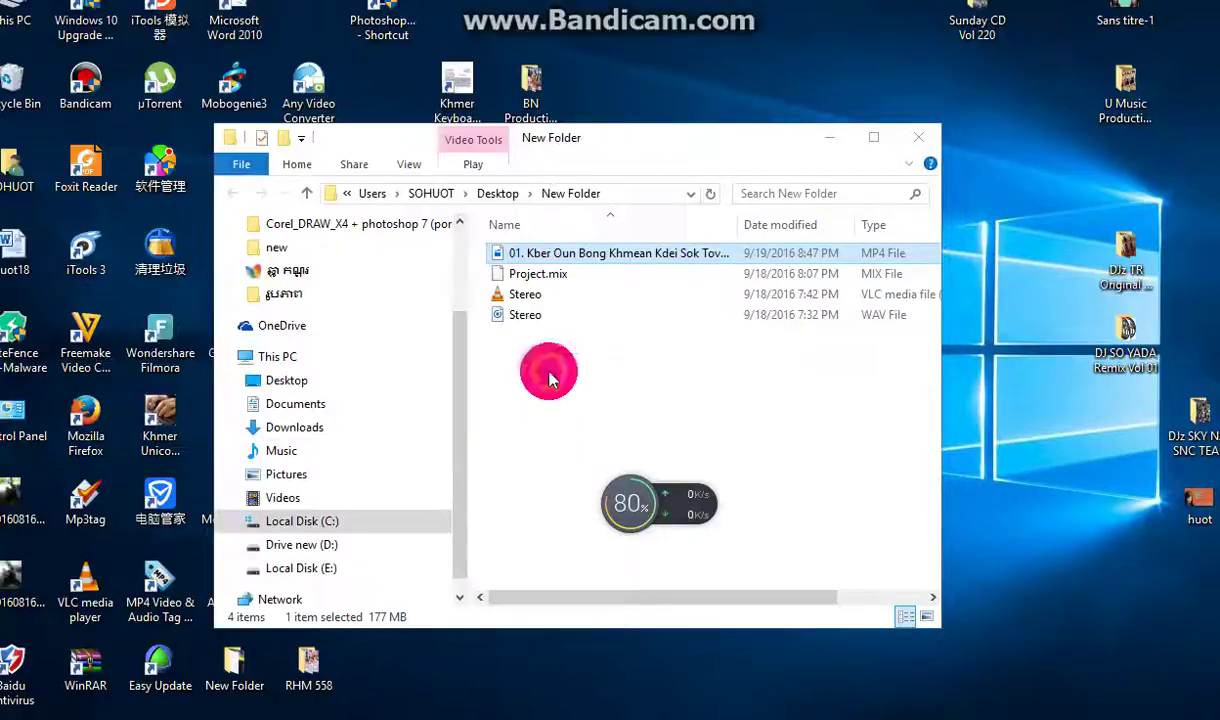
click(922, 138)
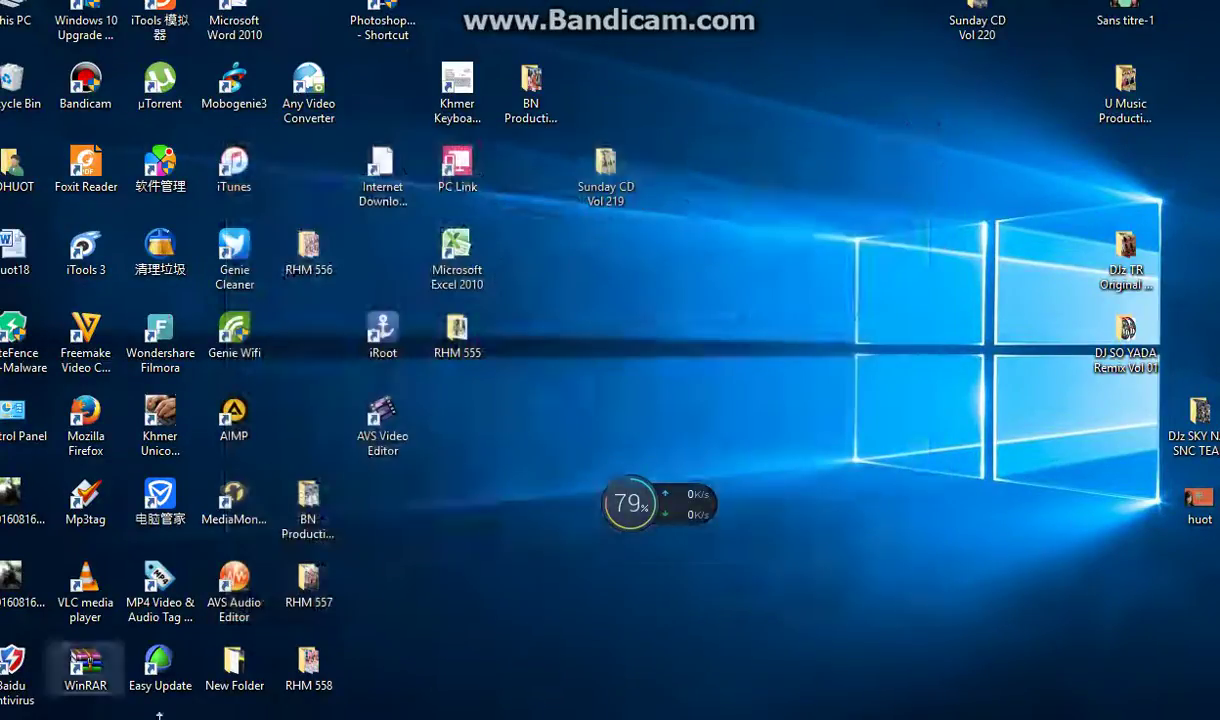
Open the converted video in the desktop's New Folder with MediaMonkey and dismiss the error dialog
double_click(232, 680)
click(558, 352)
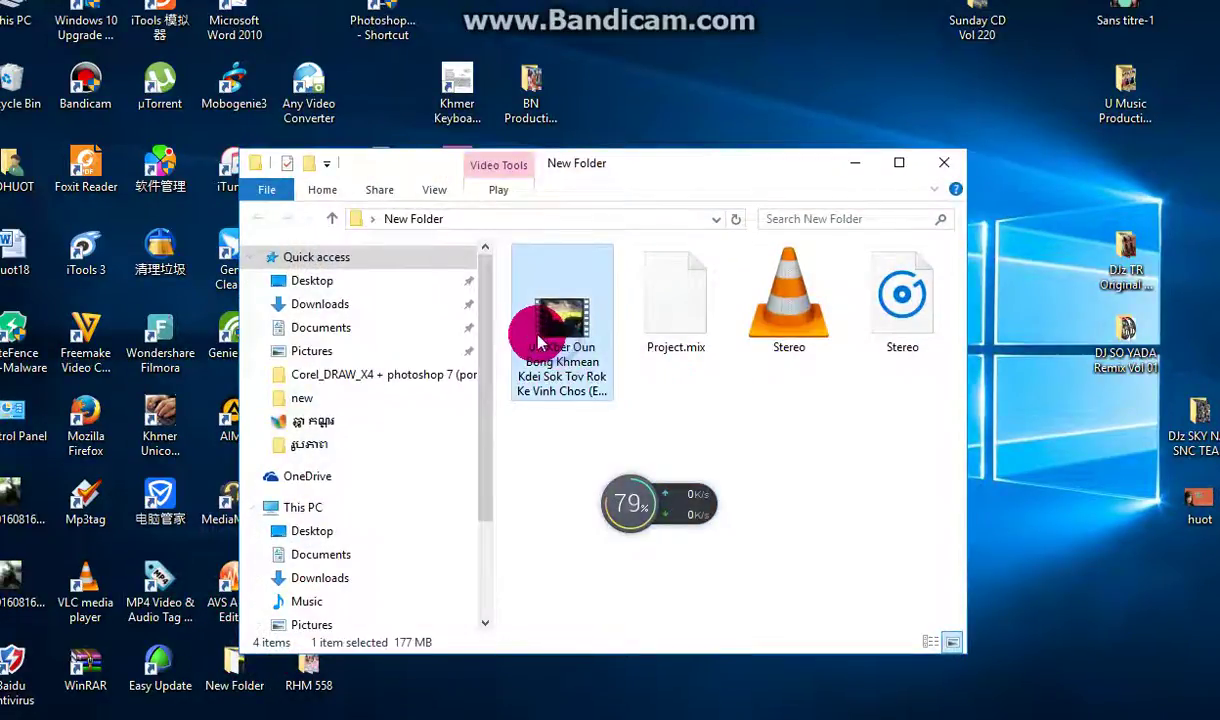
right_click(540, 343)
mouse_move(612, 343)
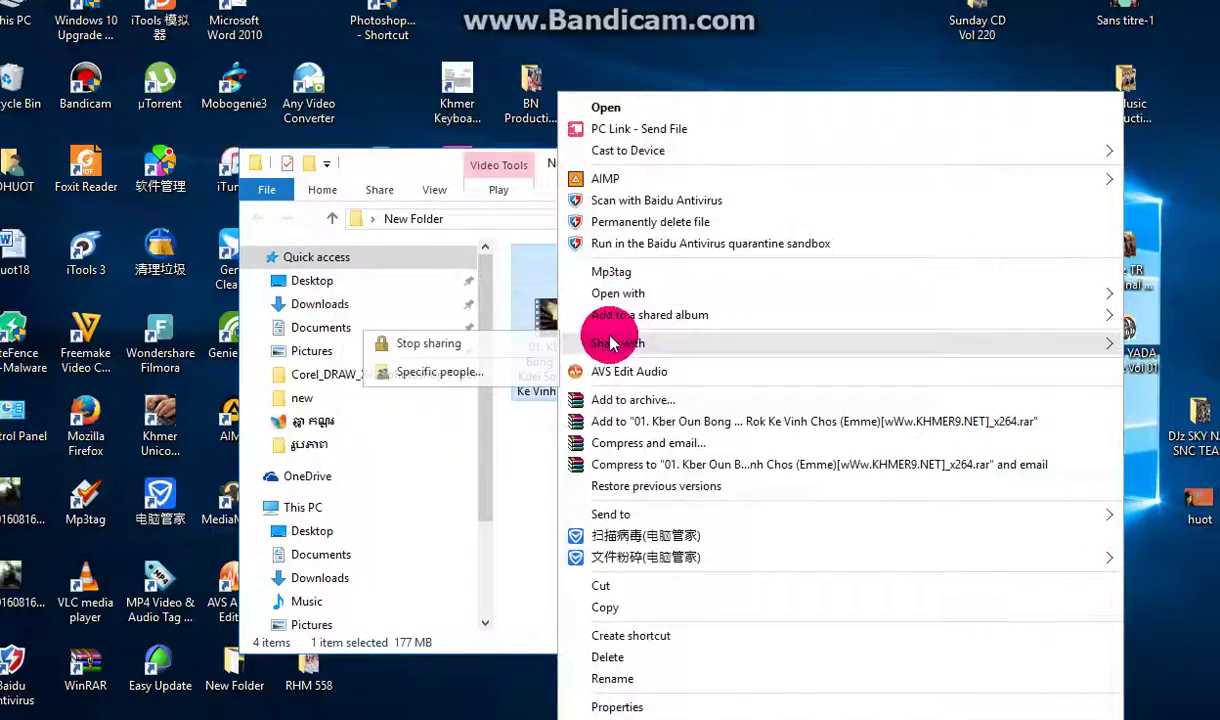
mouse_move(621, 292)
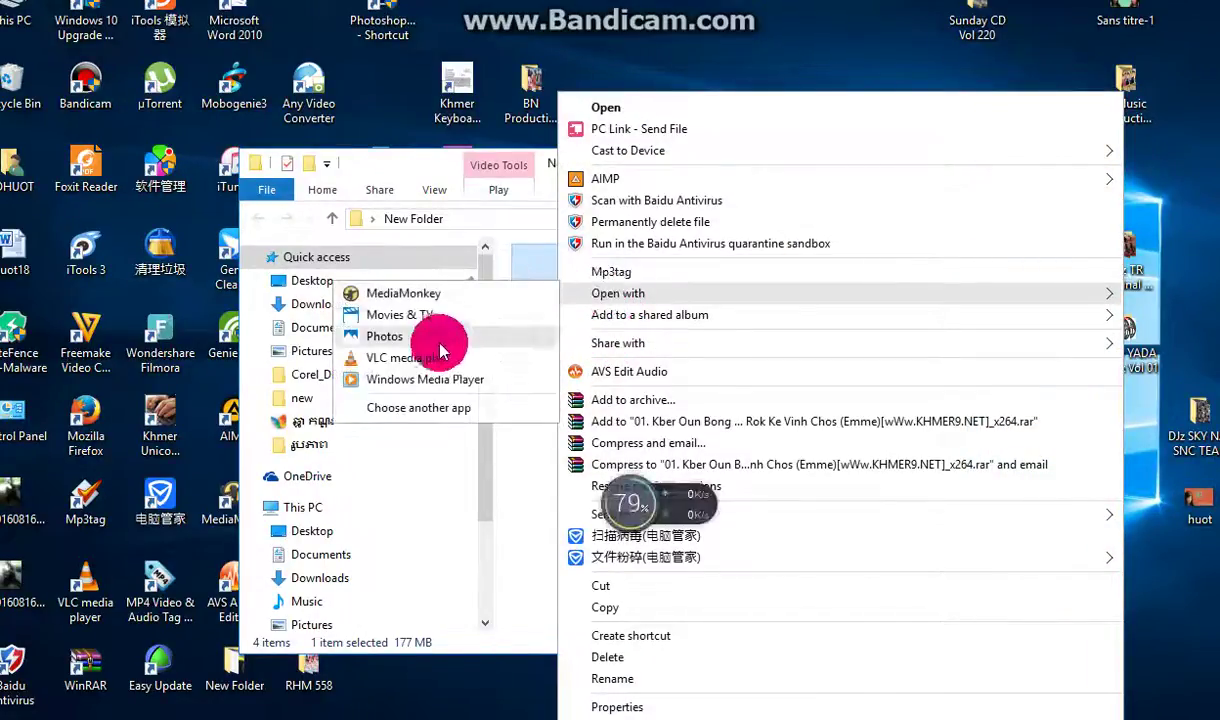
click(430, 292)
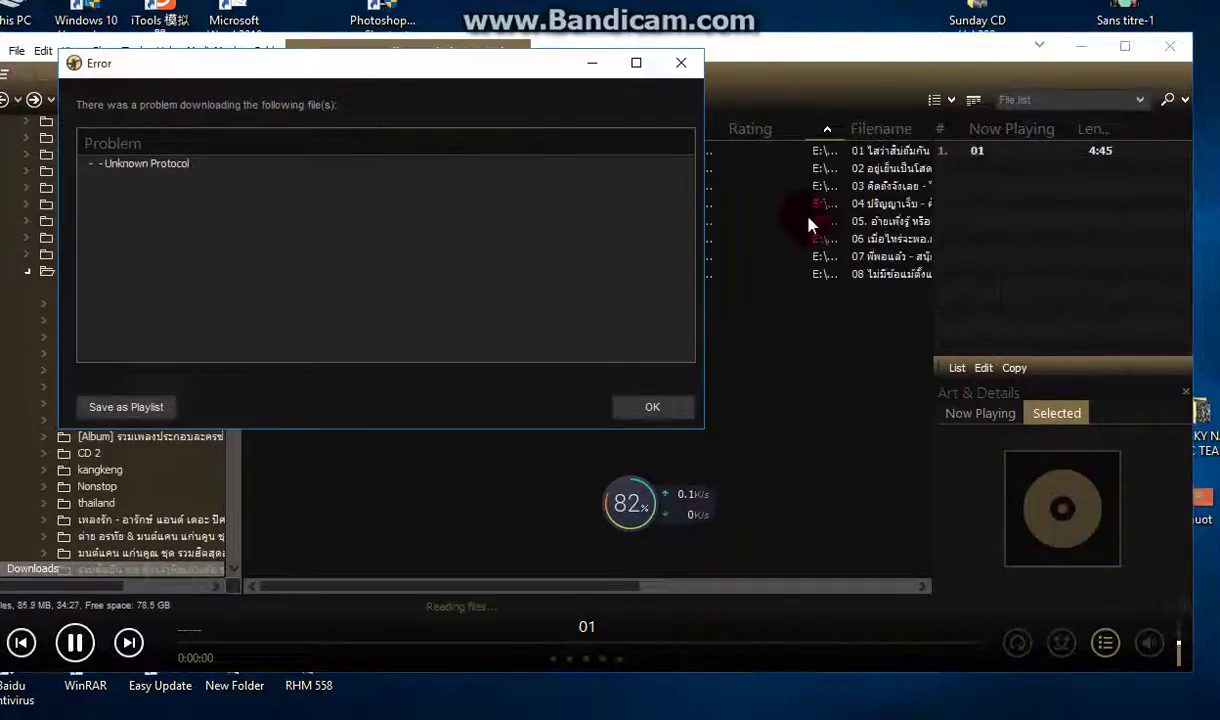
click(712, 86)
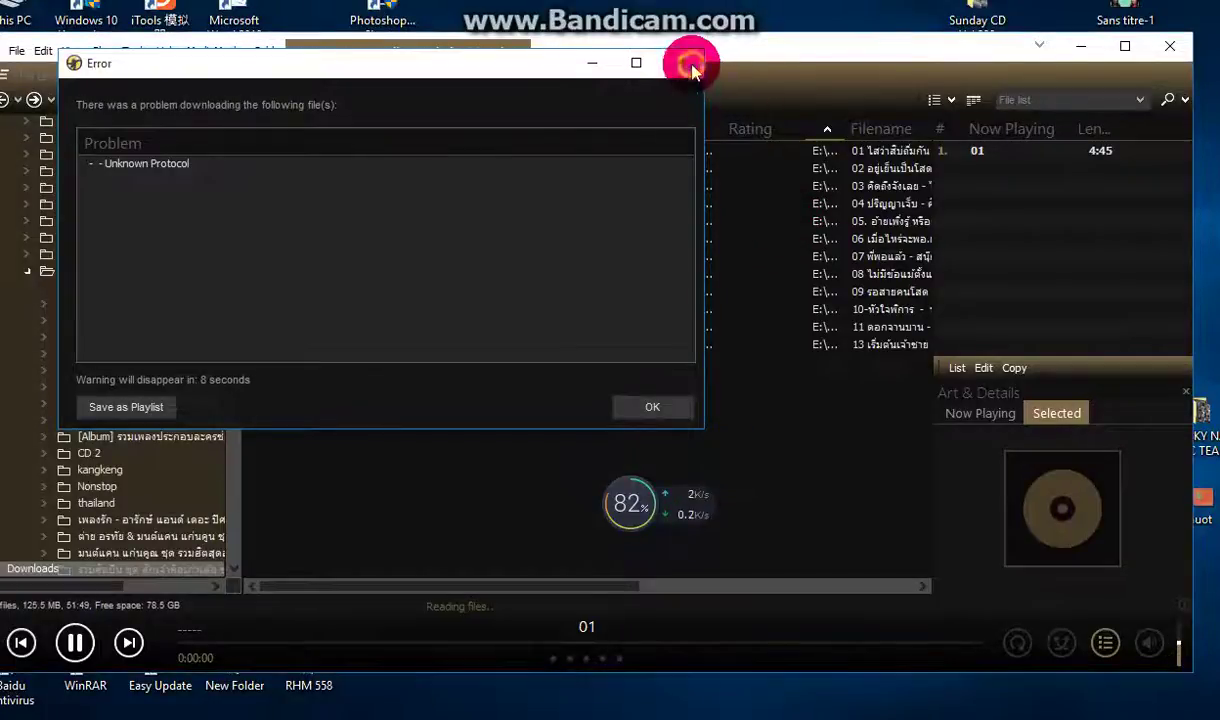
Close the error dialog and MediaMonkey, and open the converted video with VLC media player instead
click(694, 62)
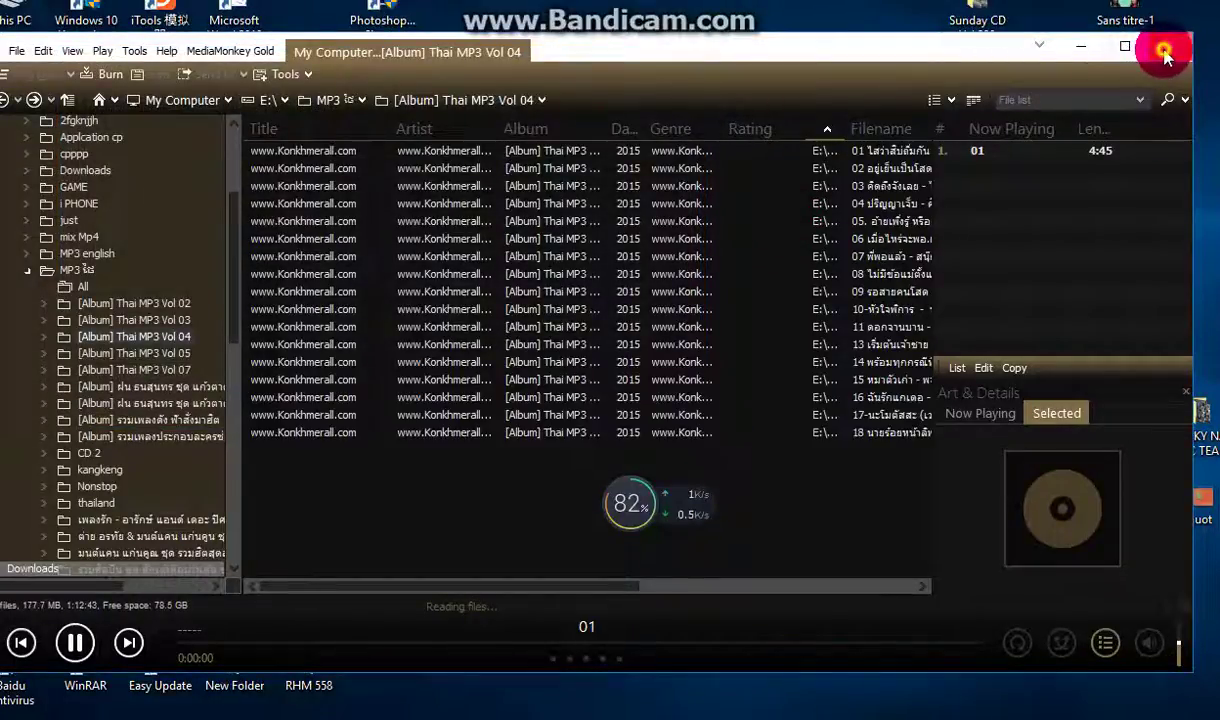
click(1163, 48)
right_click(576, 330)
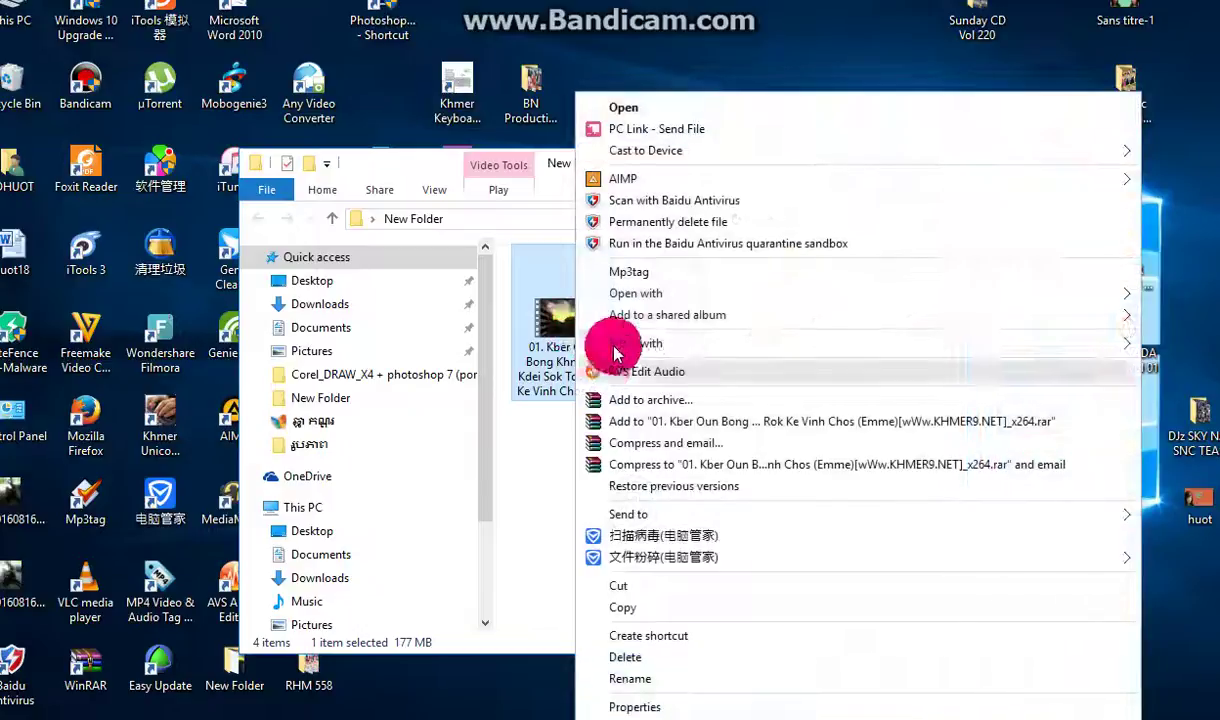
mouse_move(632, 292)
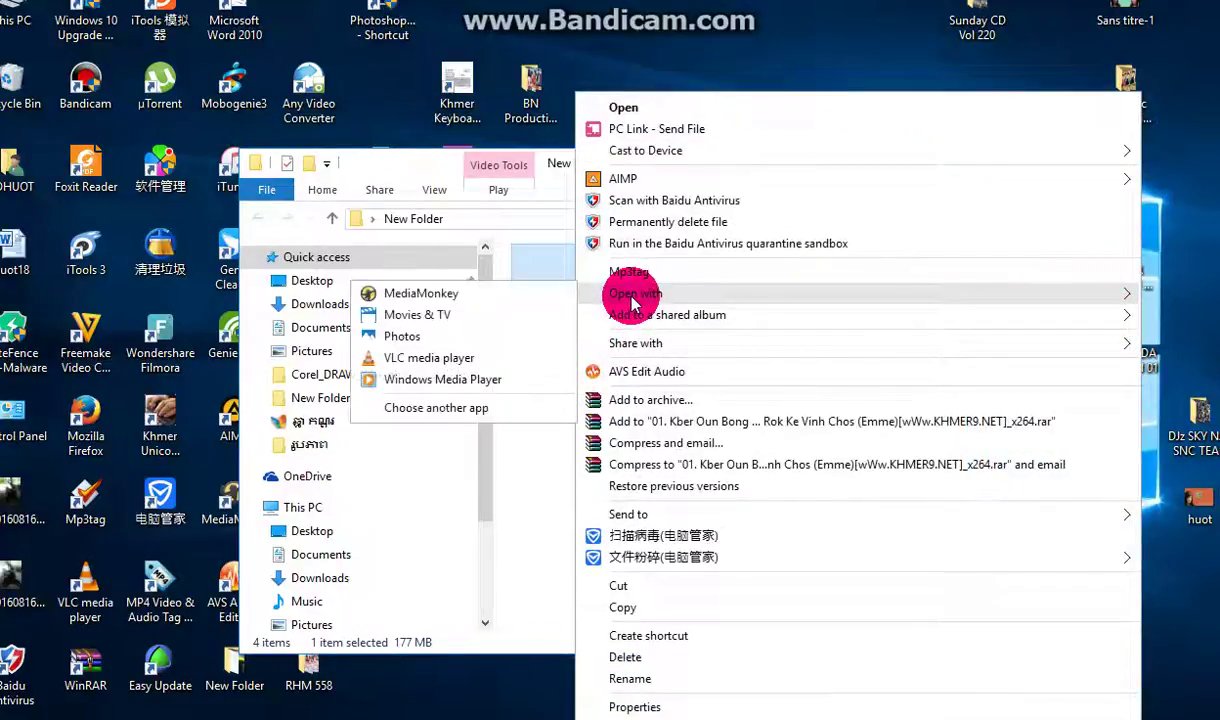
click(480, 357)
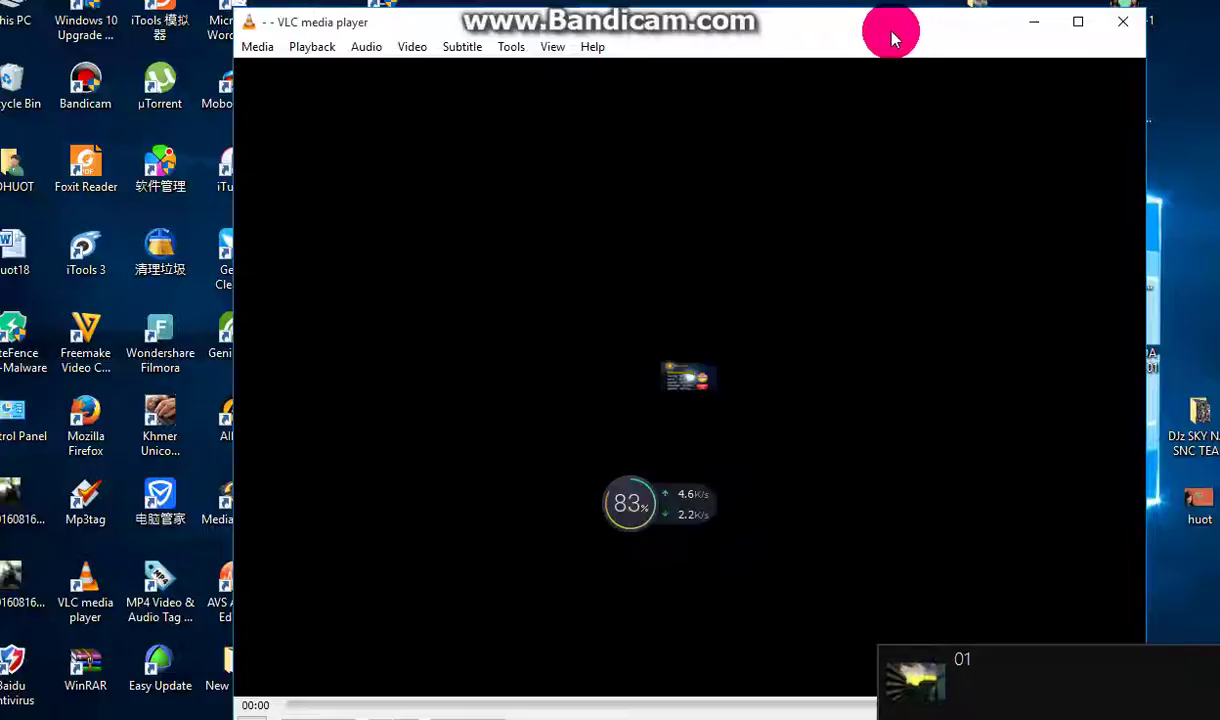
drag(893, 37, 790, 41)
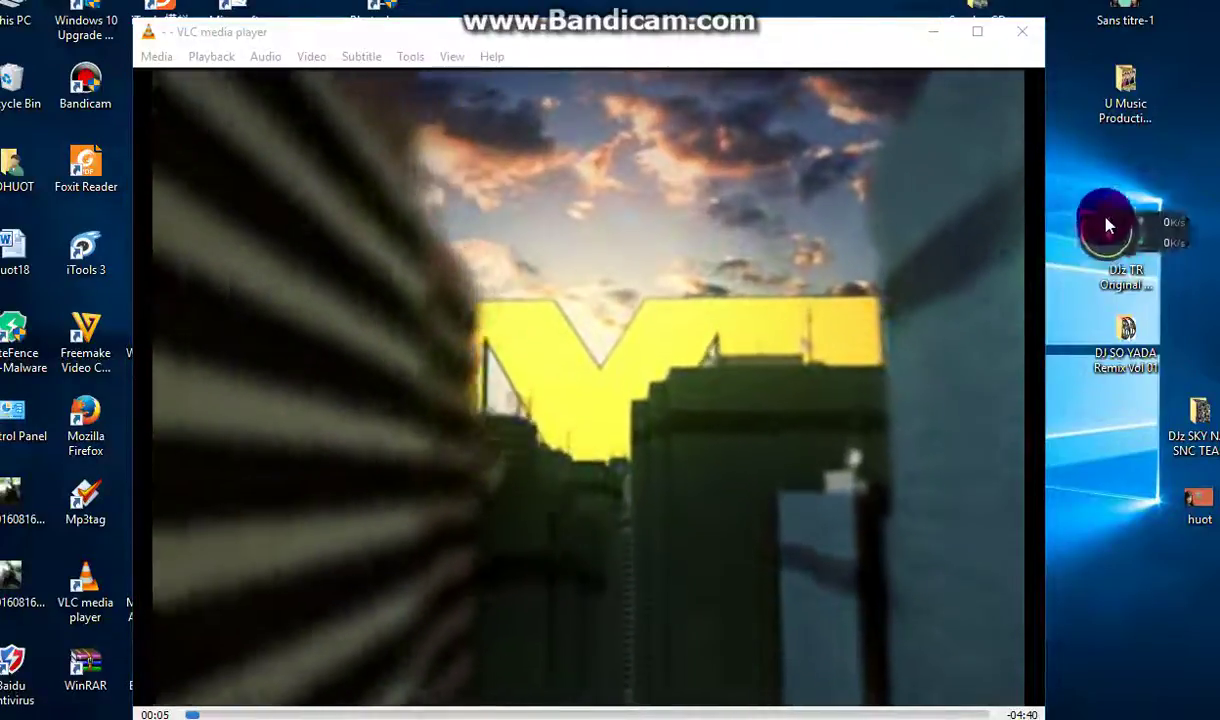
Check the video's playback by varying the volume and jumping to about the middle, and close VLC
scroll(845, 285, down, 3)
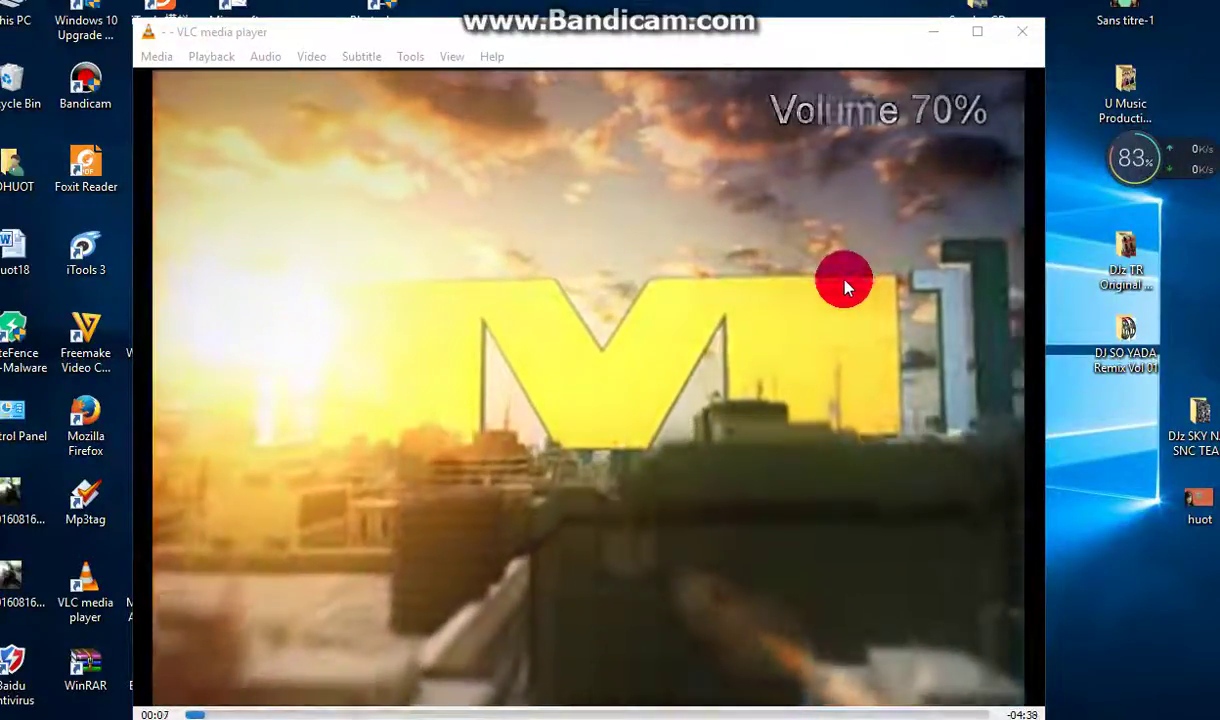
scroll(845, 285, up, 5)
scroll(845, 285, down, 2)
scroll(845, 283, down, 6)
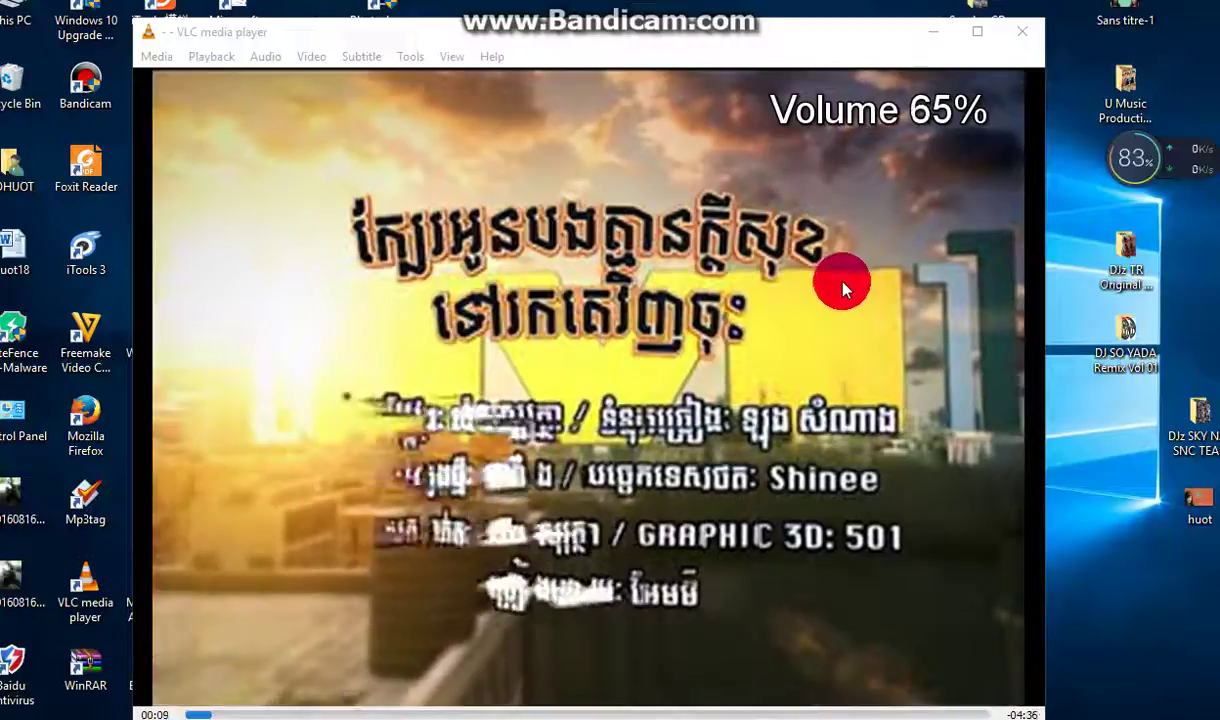
scroll(844, 280, up, 2)
drag(810, 42, 822, 27)
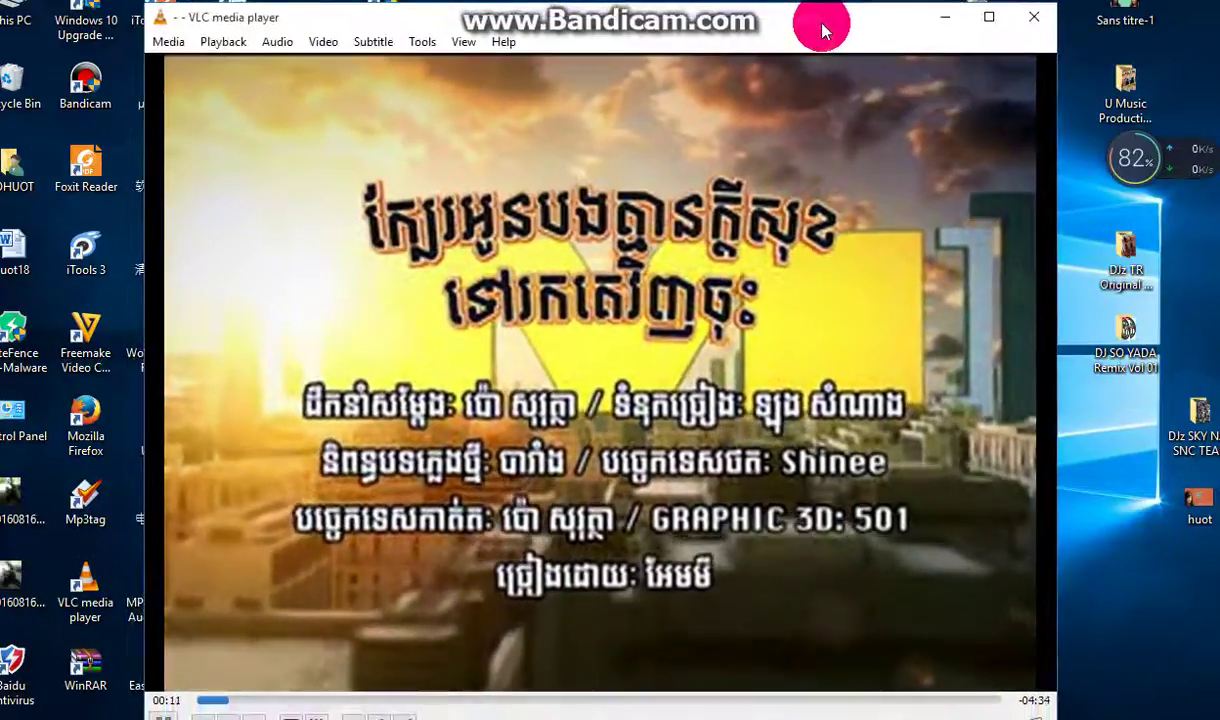
drag(247, 705, 612, 698)
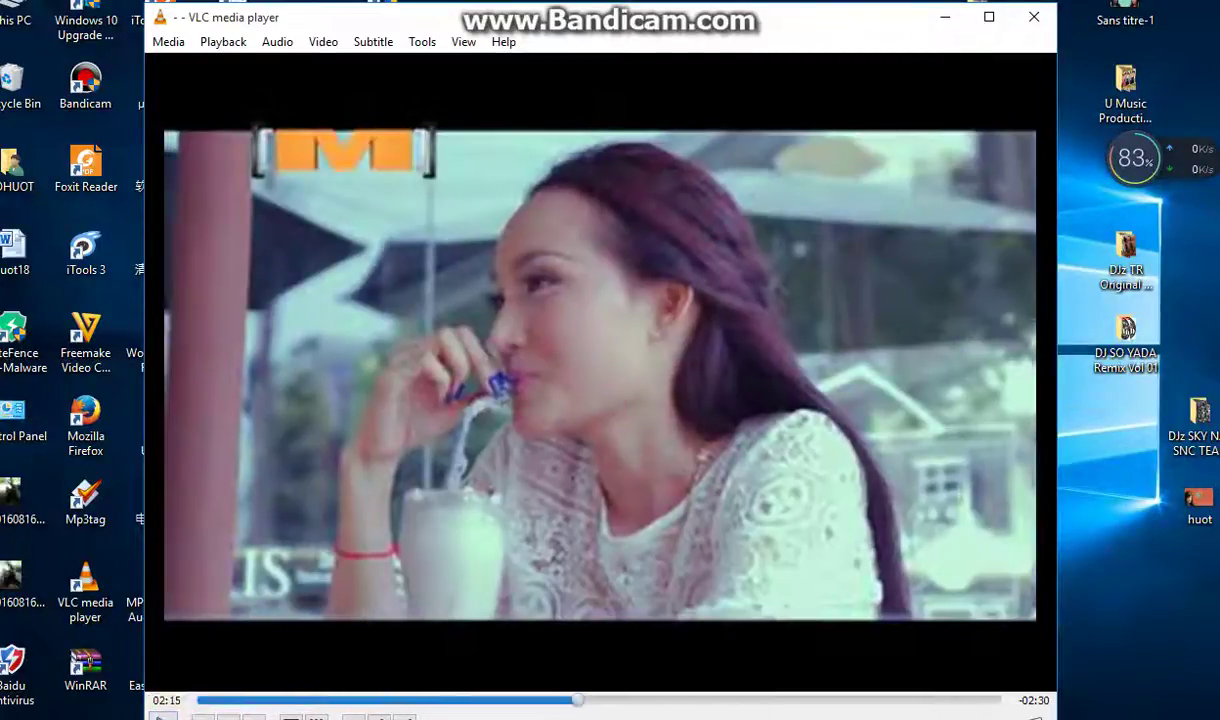
click(1043, 22)
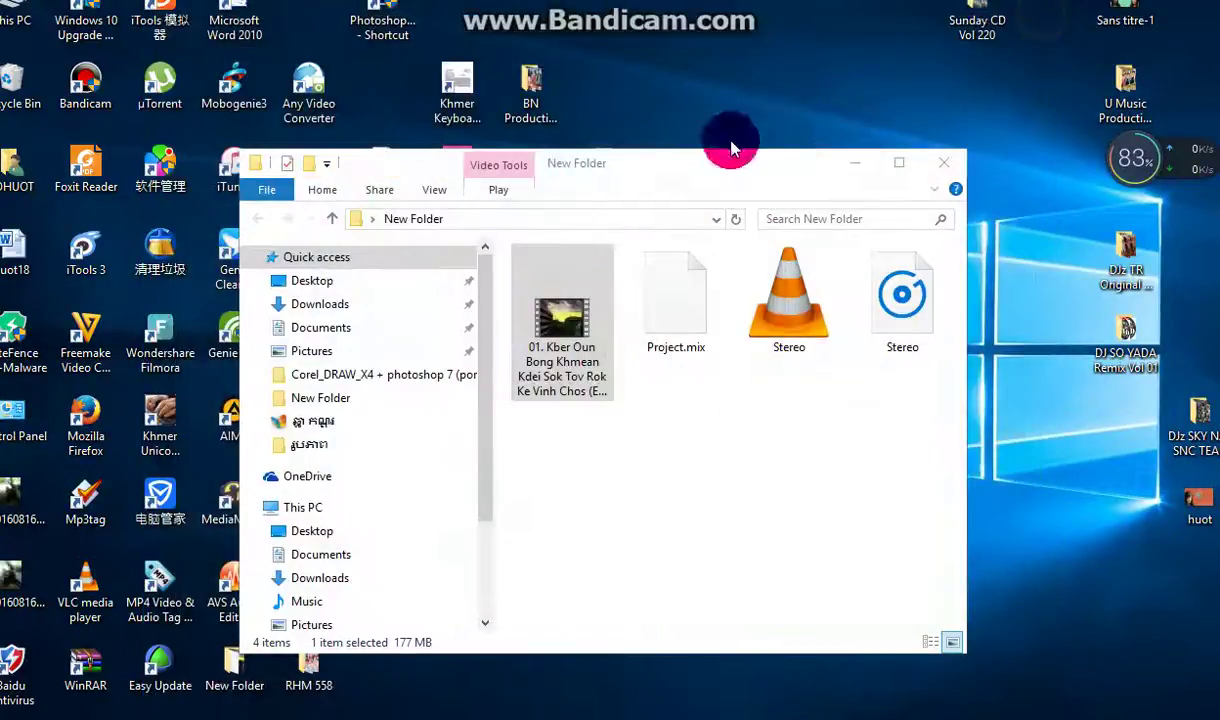
Minimize the New Folder window and refresh the desktop
click(858, 155)
right_click(825, 120)
click(862, 166)
right_click(800, 130)
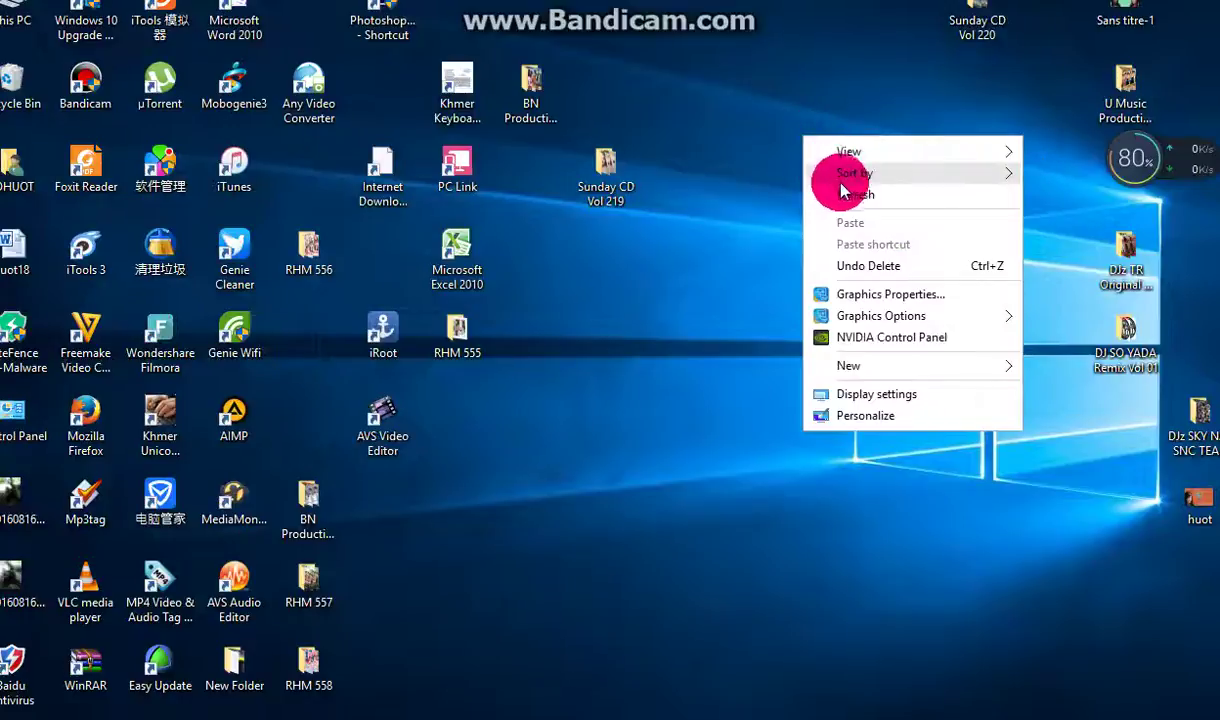
click(845, 193)
Switch to iTools 3 and look through the Apple apps stored on the computer, including the iPhone list
click(312, 222)
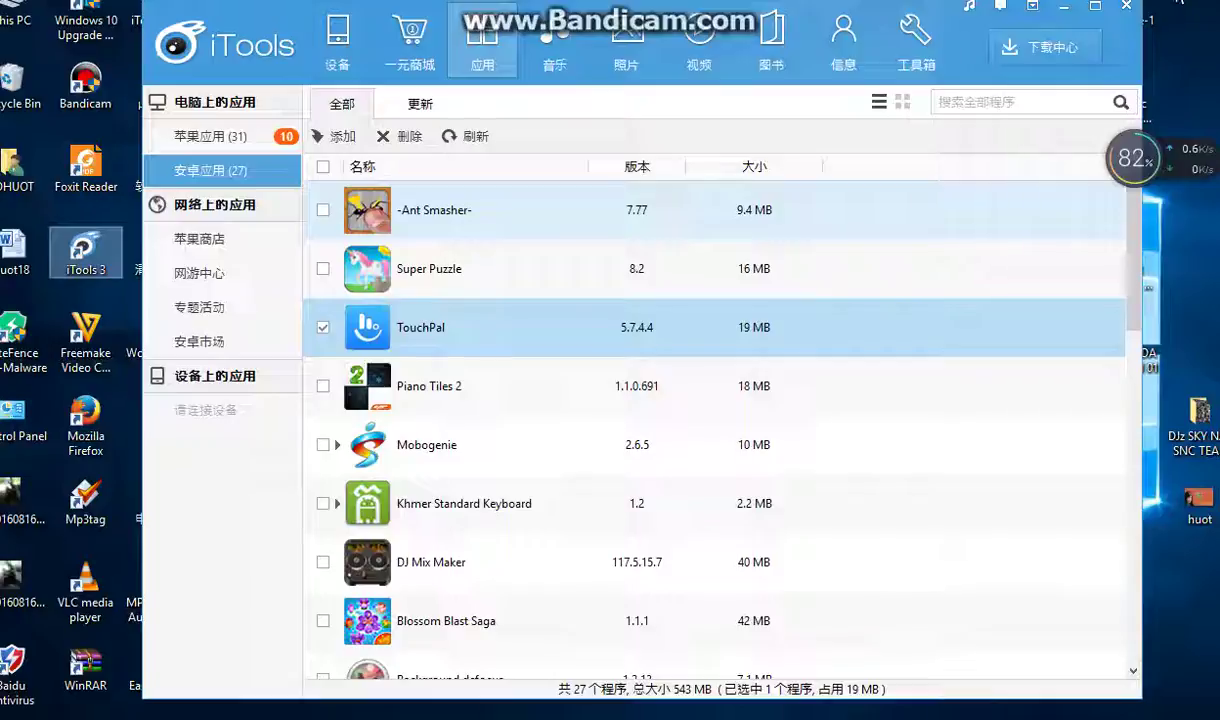
click(445, 68)
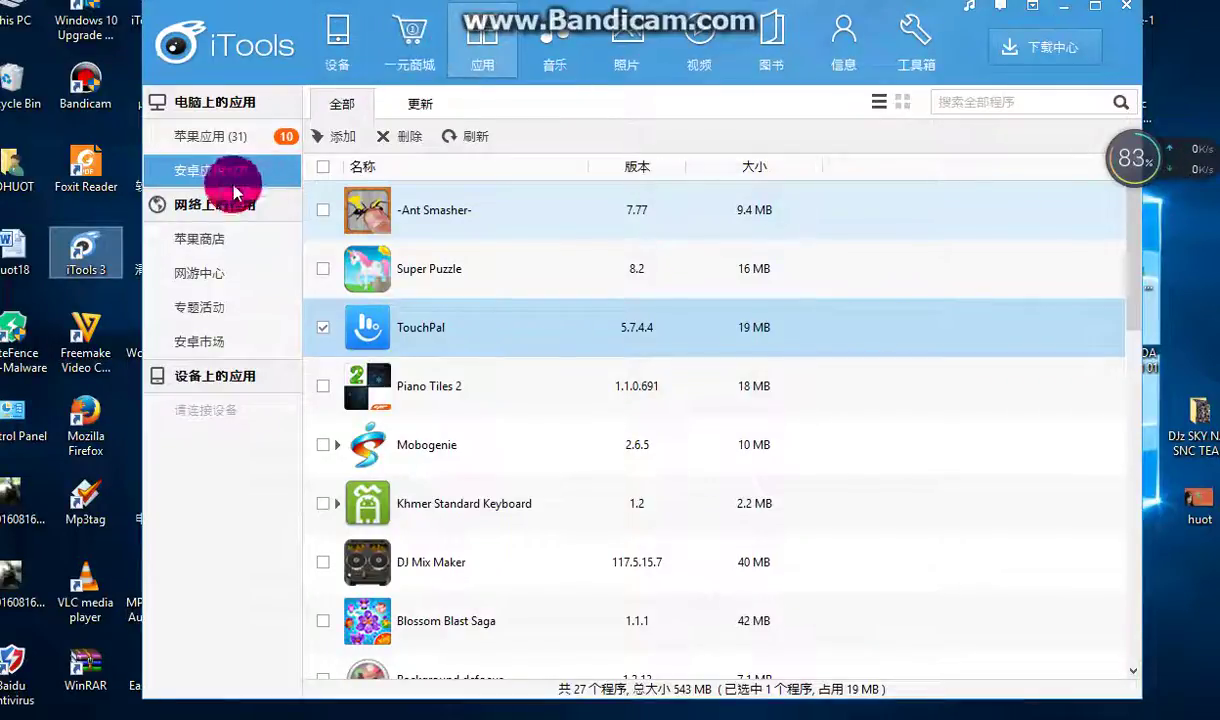
click(242, 145)
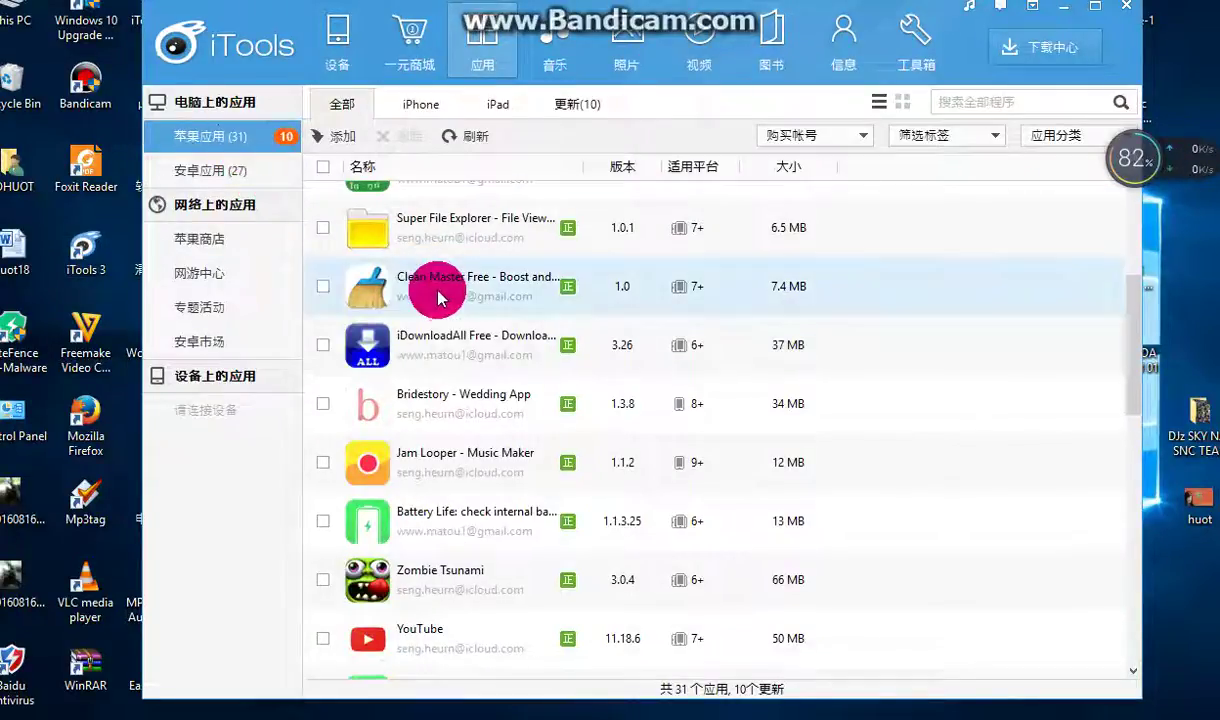
scroll(436, 323, down, 5)
scroll(455, 322, up, 7)
scroll(463, 322, up, 2)
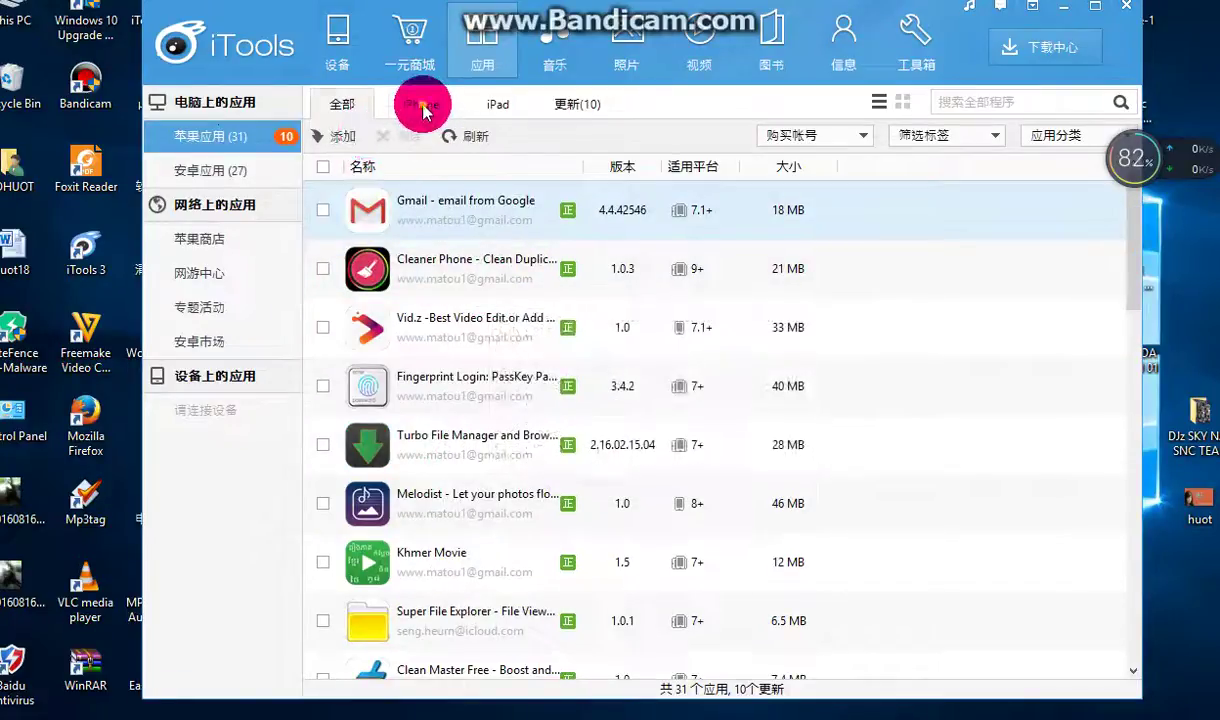
click(422, 106)
click(345, 104)
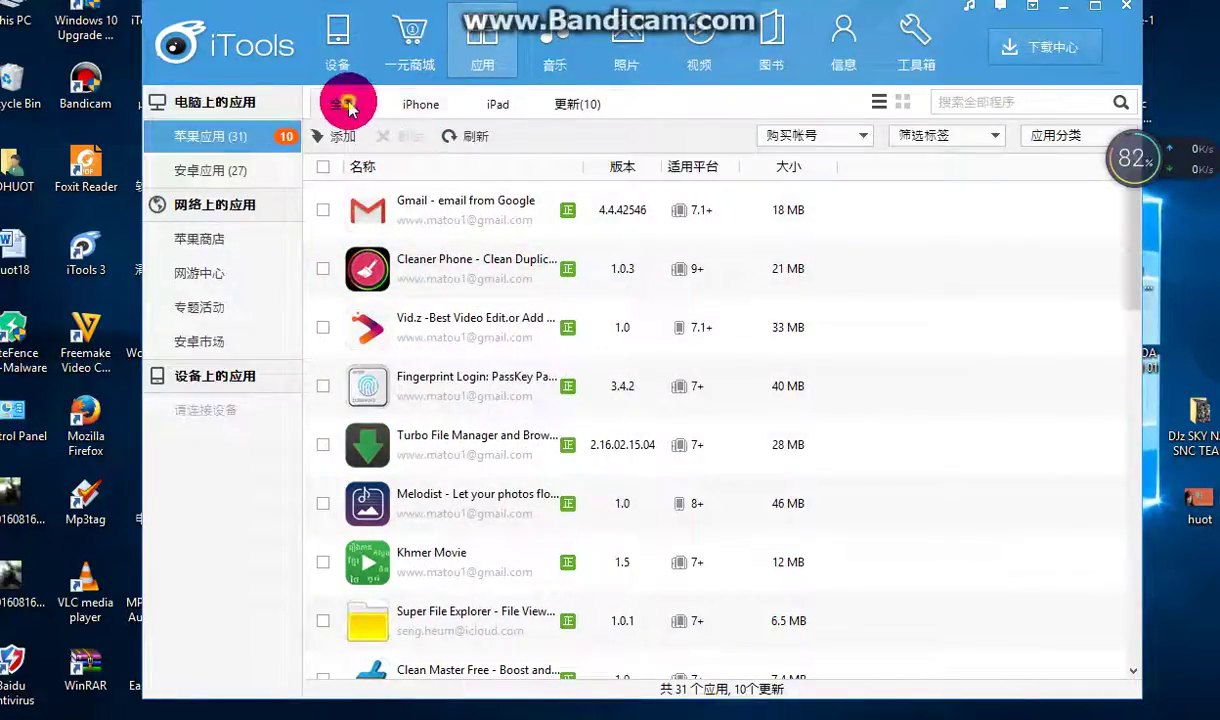
click(416, 106)
click(355, 108)
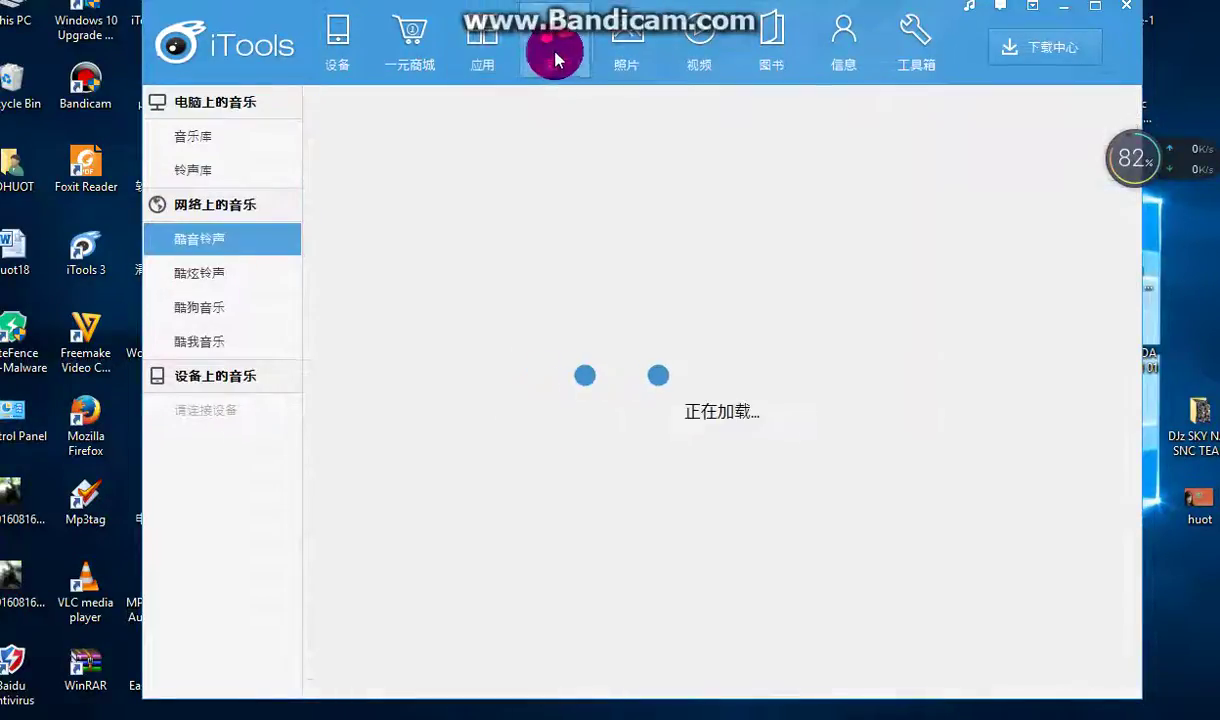
Import the converted video from the desktop's New Folder into the computer's video library (视频库) in iTools
click(705, 58)
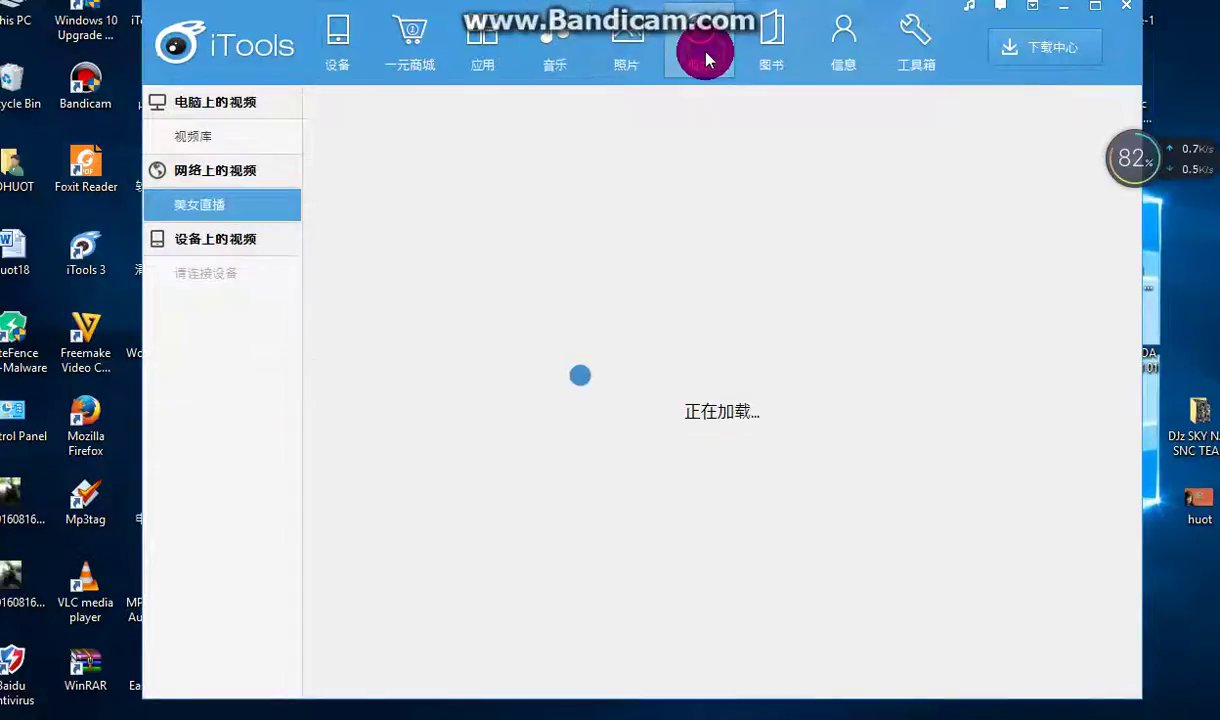
click(231, 130)
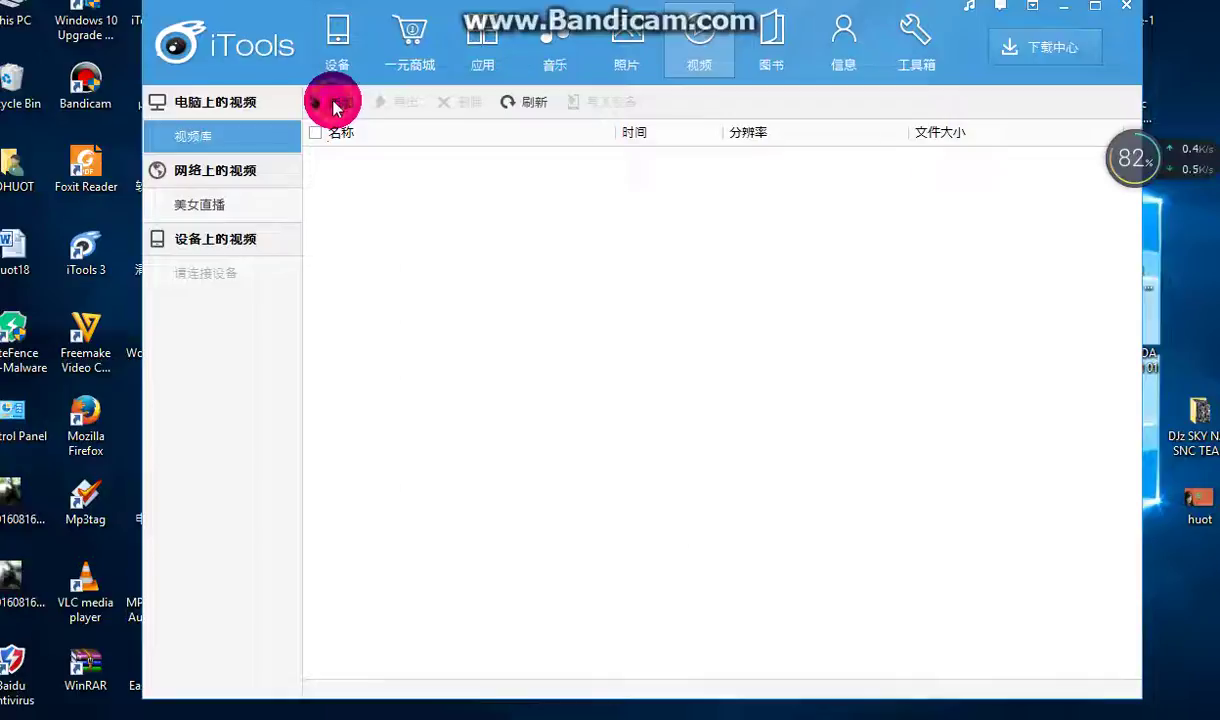
click(335, 104)
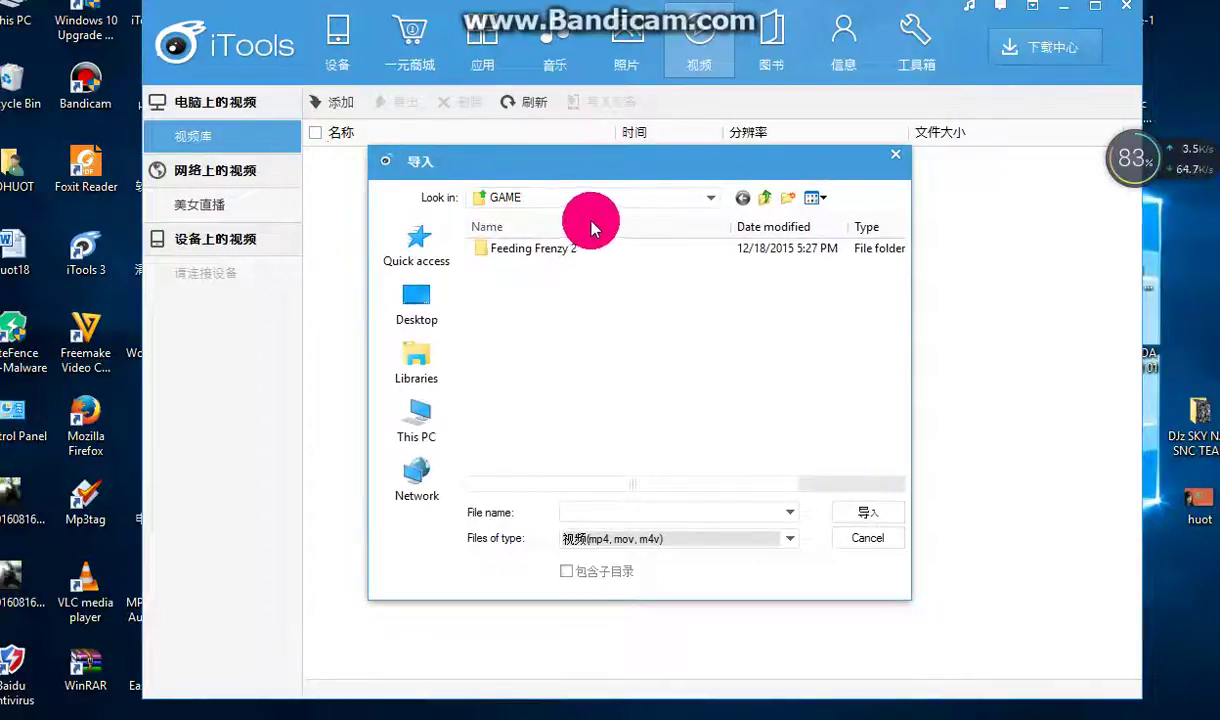
click(711, 197)
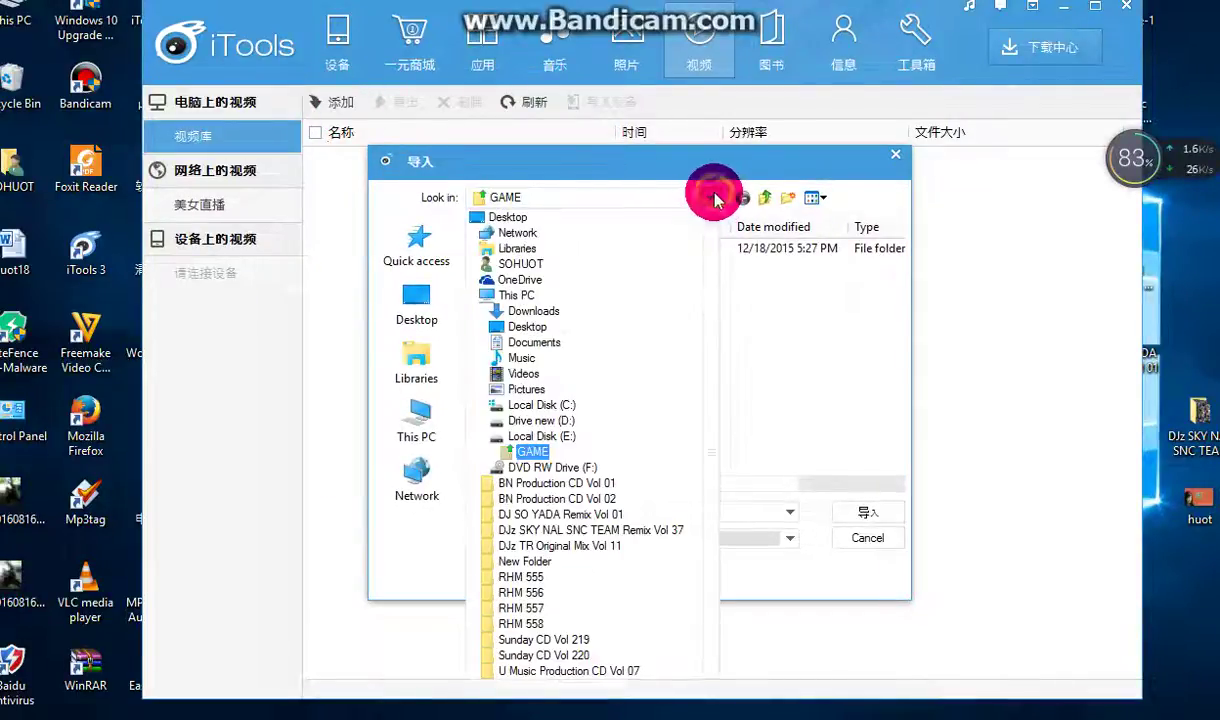
click(533, 220)
scroll(560, 300, down, 10)
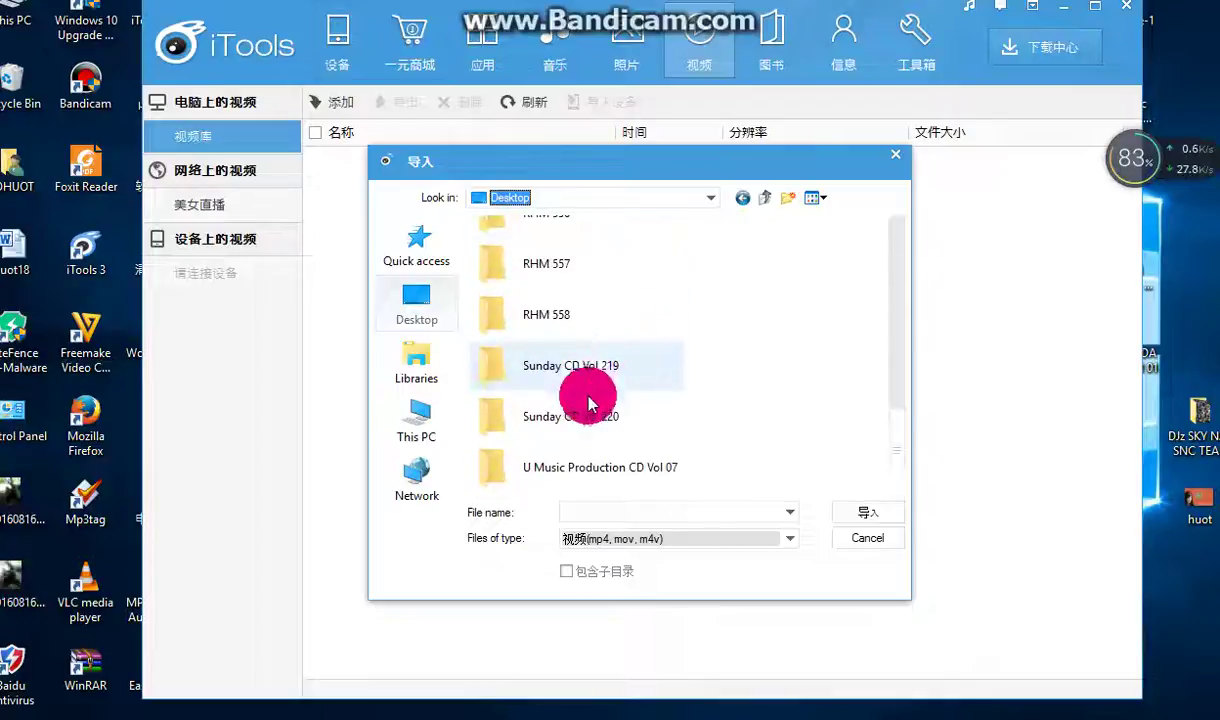
scroll(592, 390, up, 2)
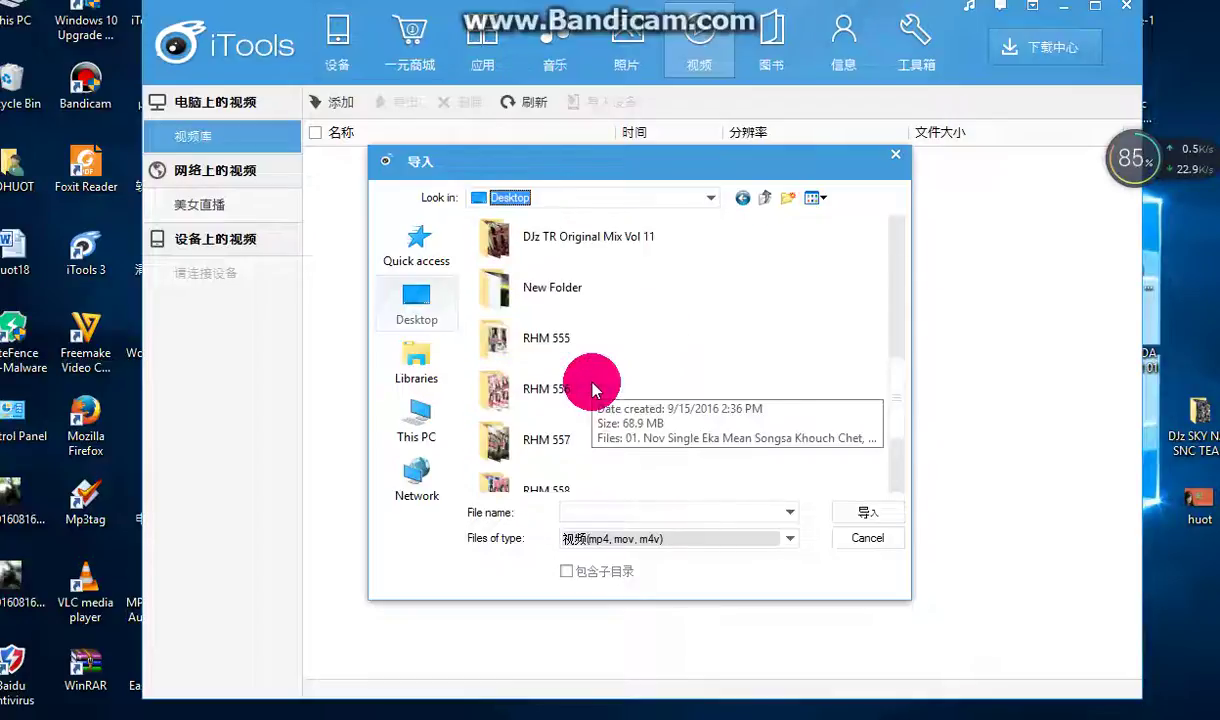
double_click(545, 290)
click(536, 295)
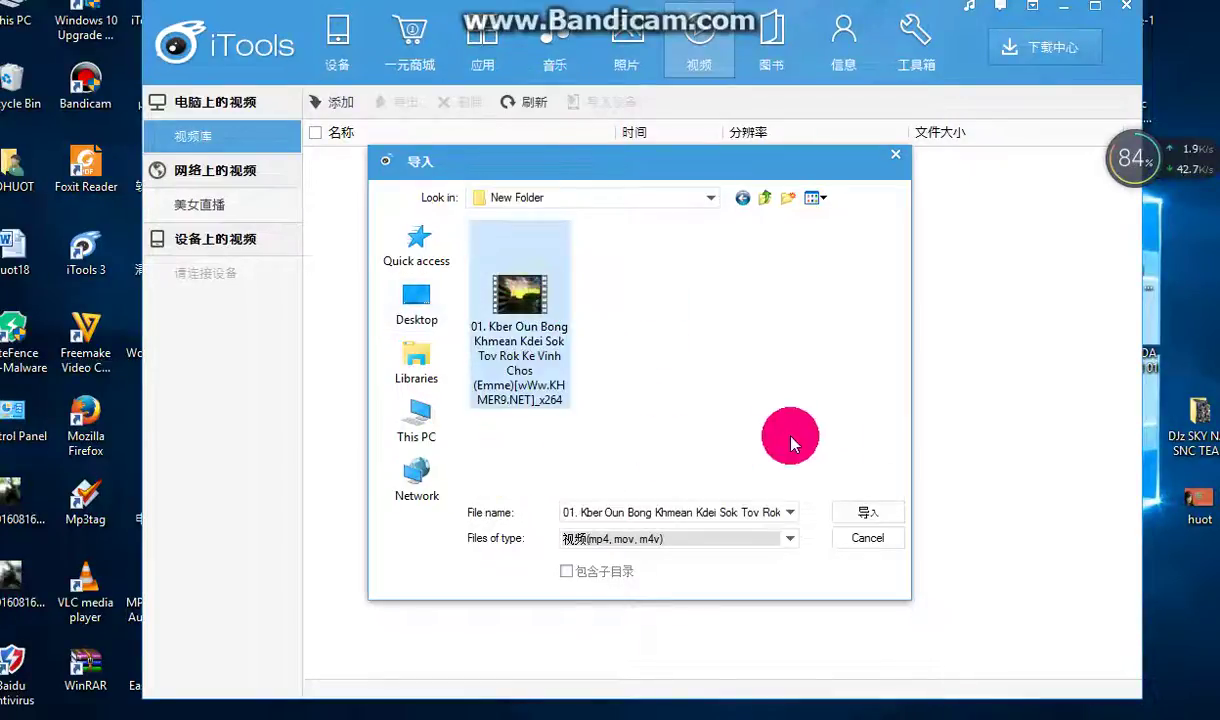
click(870, 522)
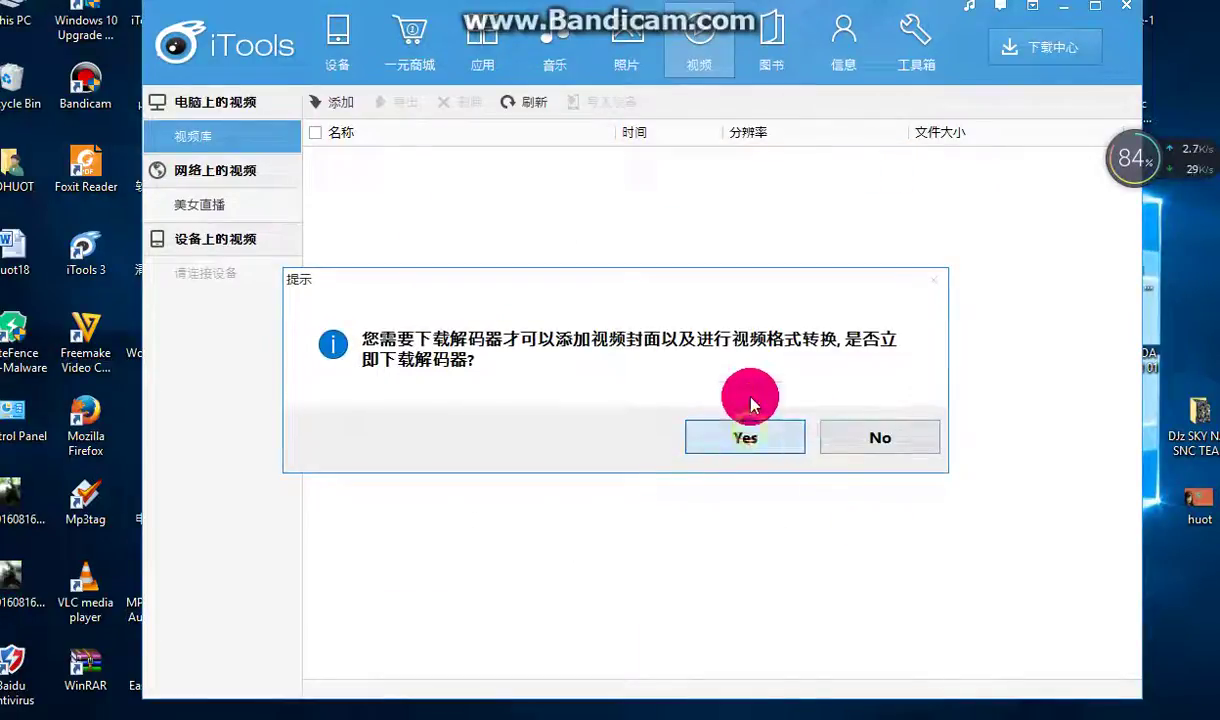
Agree to download the decoder component for video covers and format conversion during the import
click(755, 425)
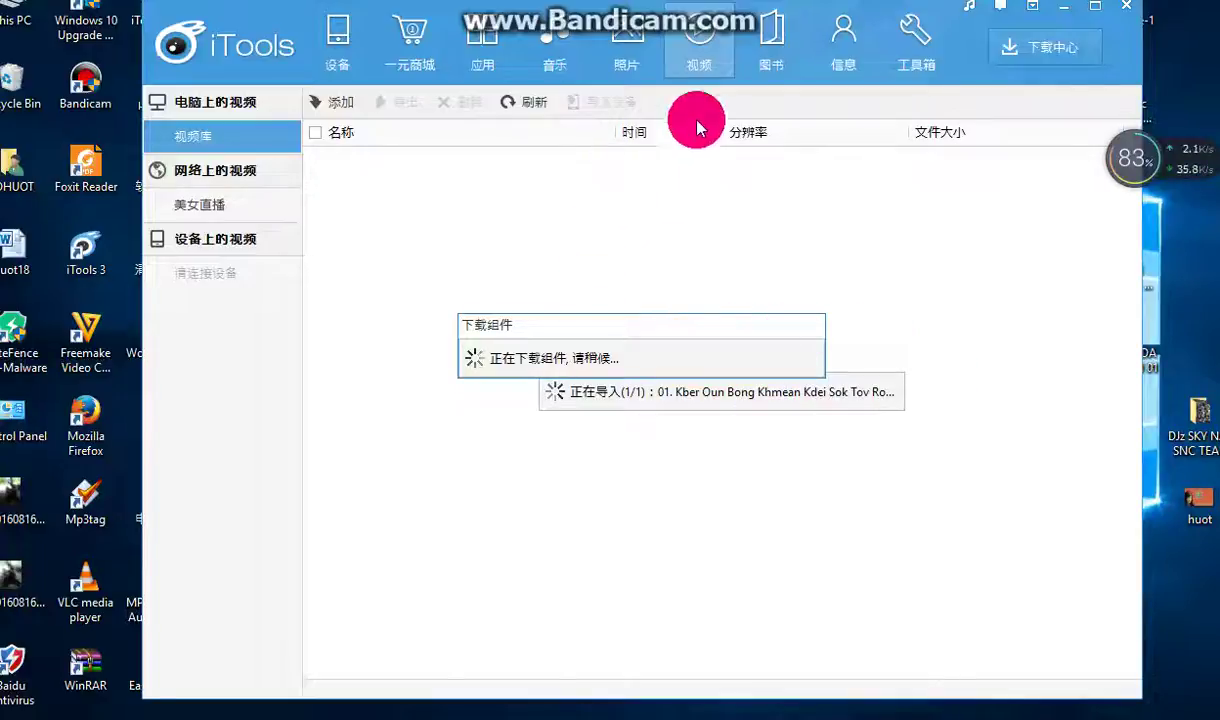
click(722, 327)
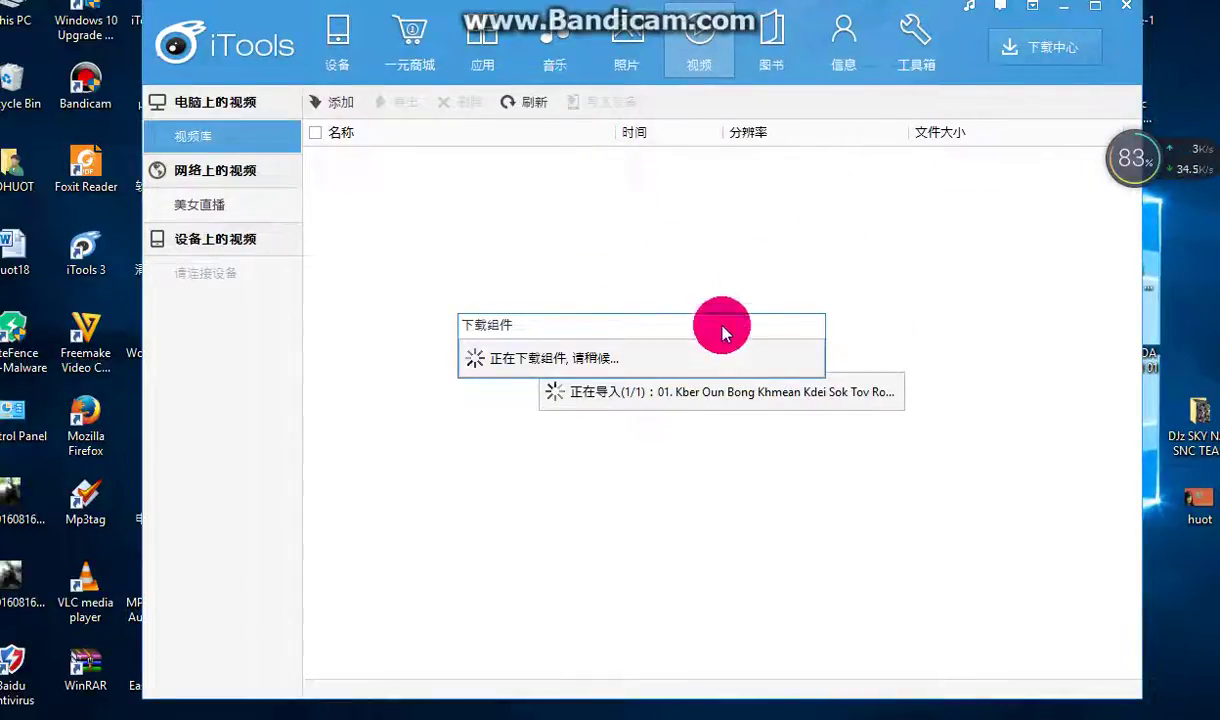
click(703, 344)
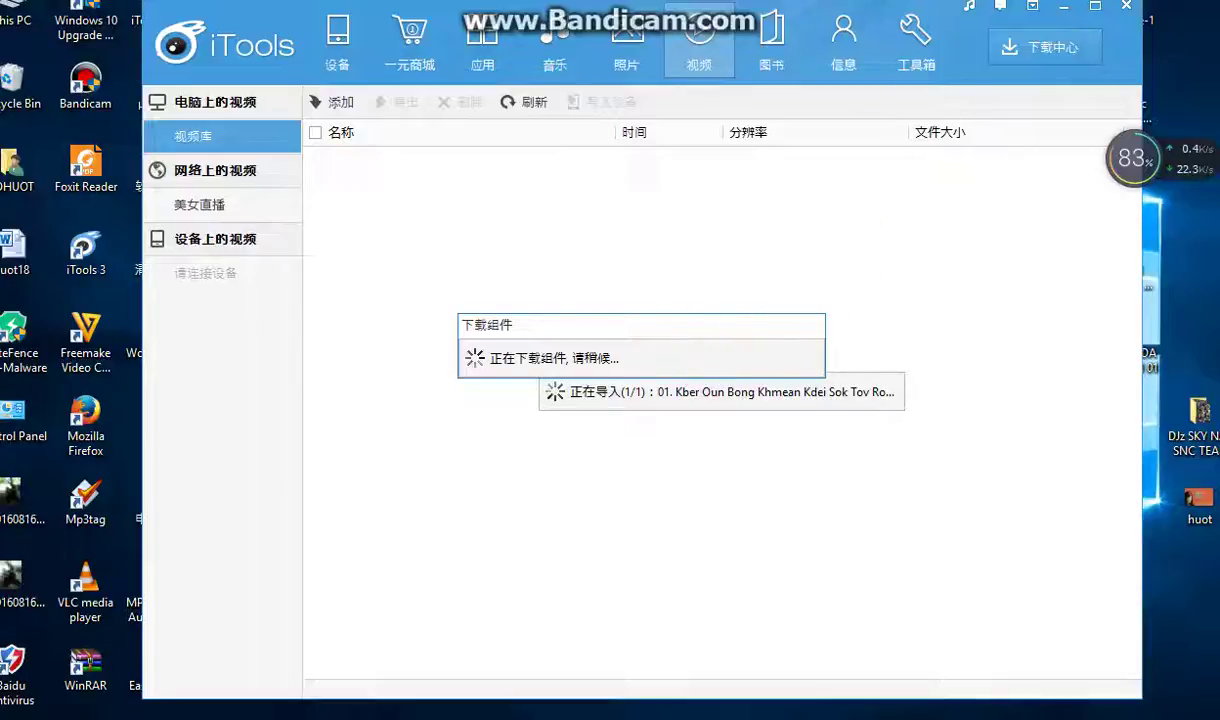